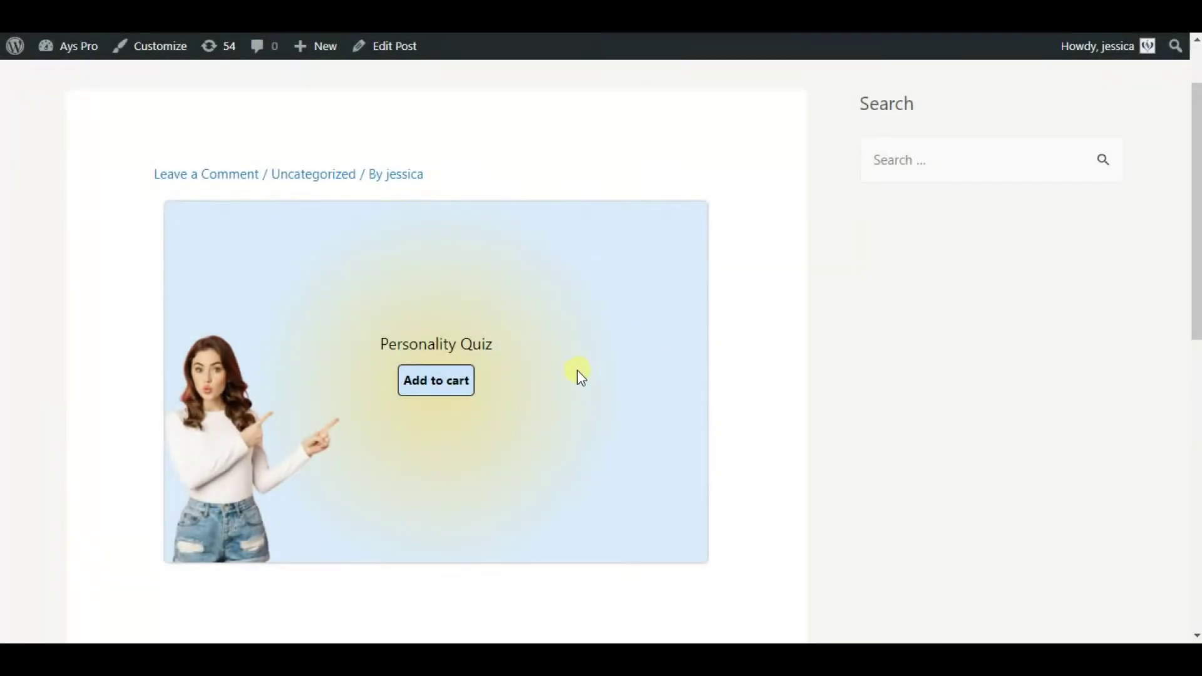
Step: Add Personality Quiz to the cart from the post and view the 135 $ cart
left_click(441, 383)
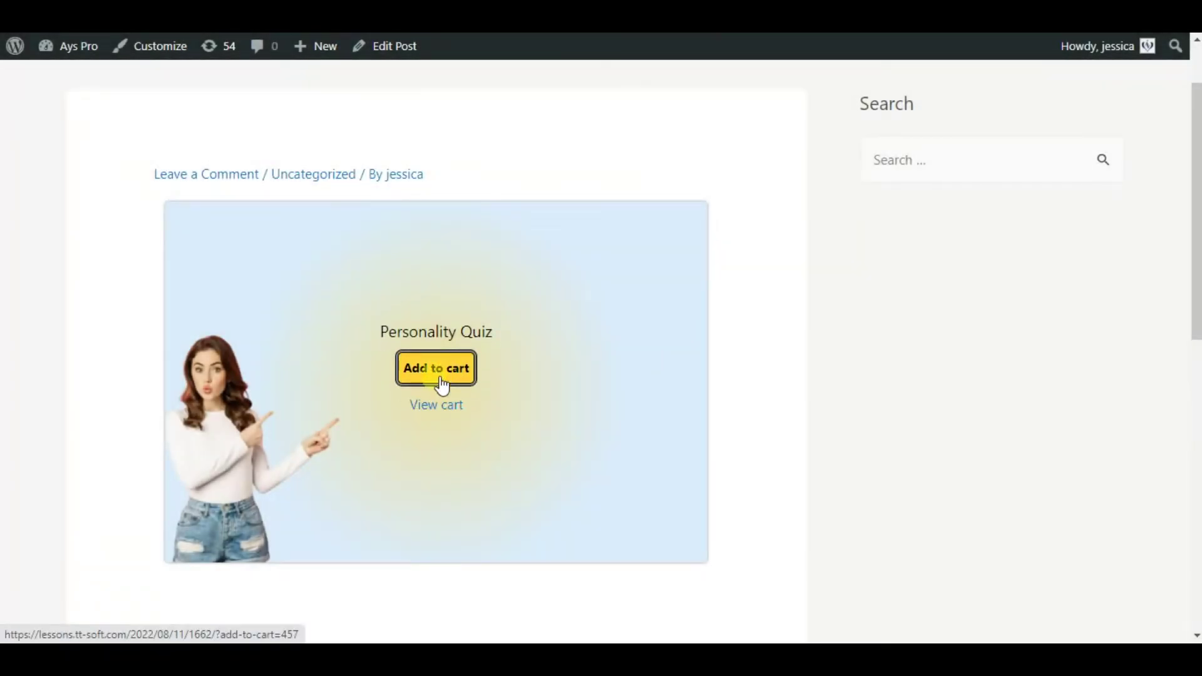
left_click(458, 406)
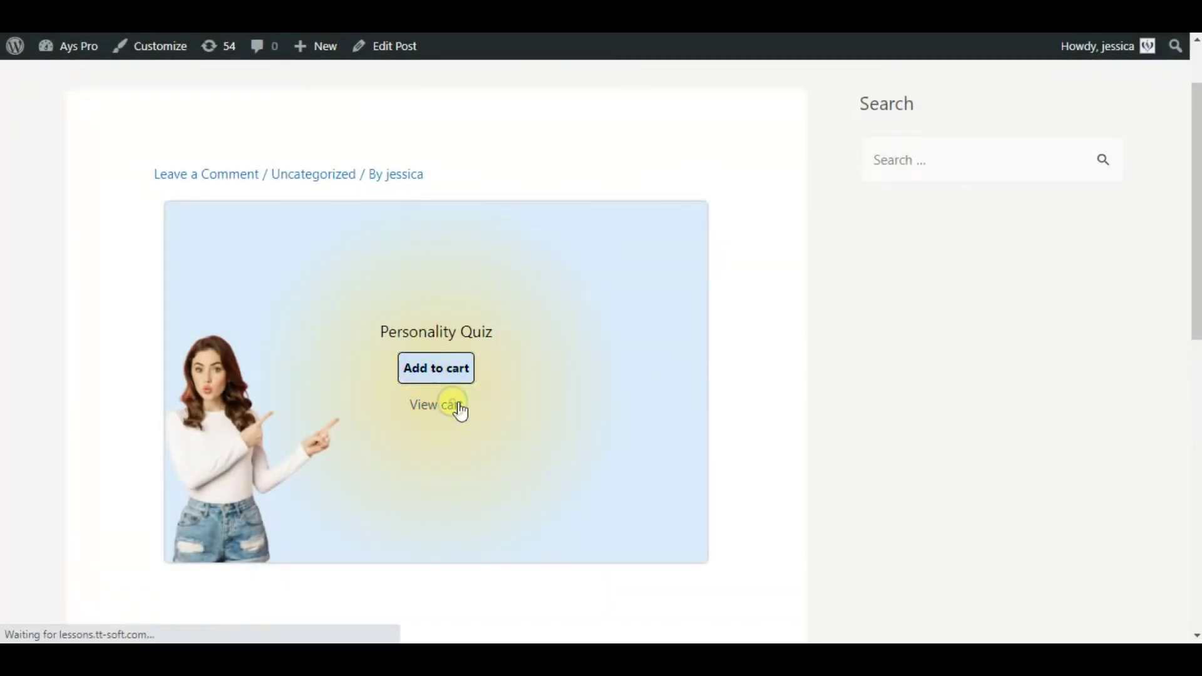
scroll(657, 282, "down", 5)
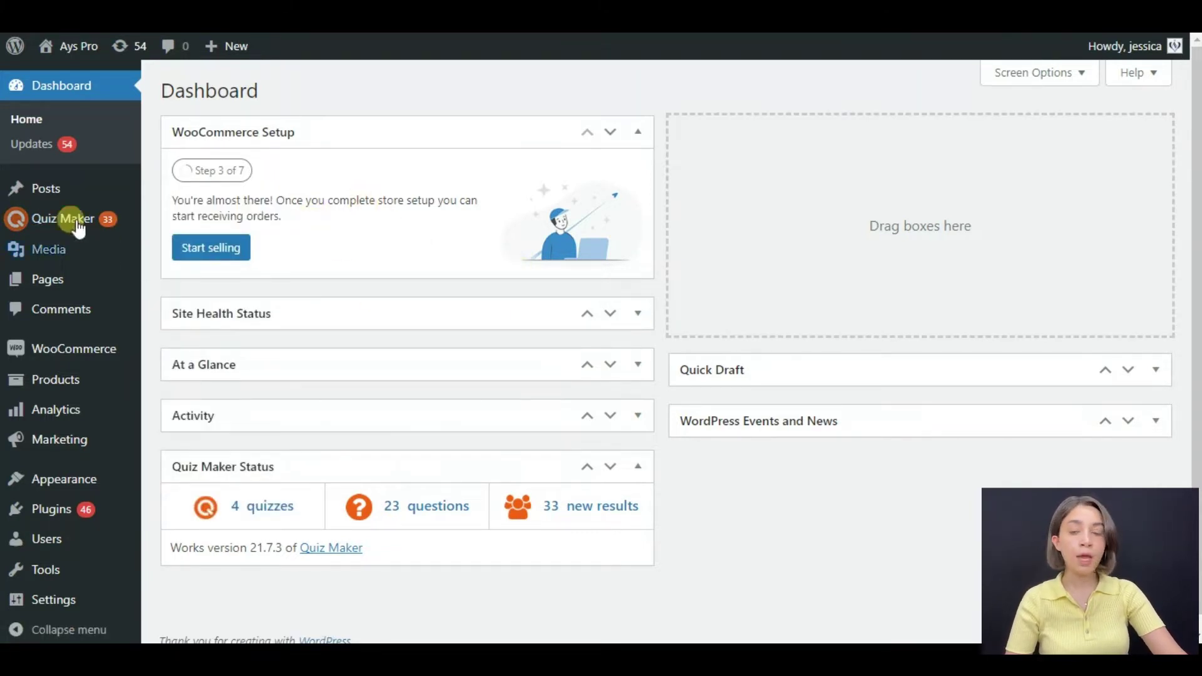
Step: Browse the Quiz Maker quiz list and its shortcodes, then go to WooCommerce Home
mouse_move(65, 358)
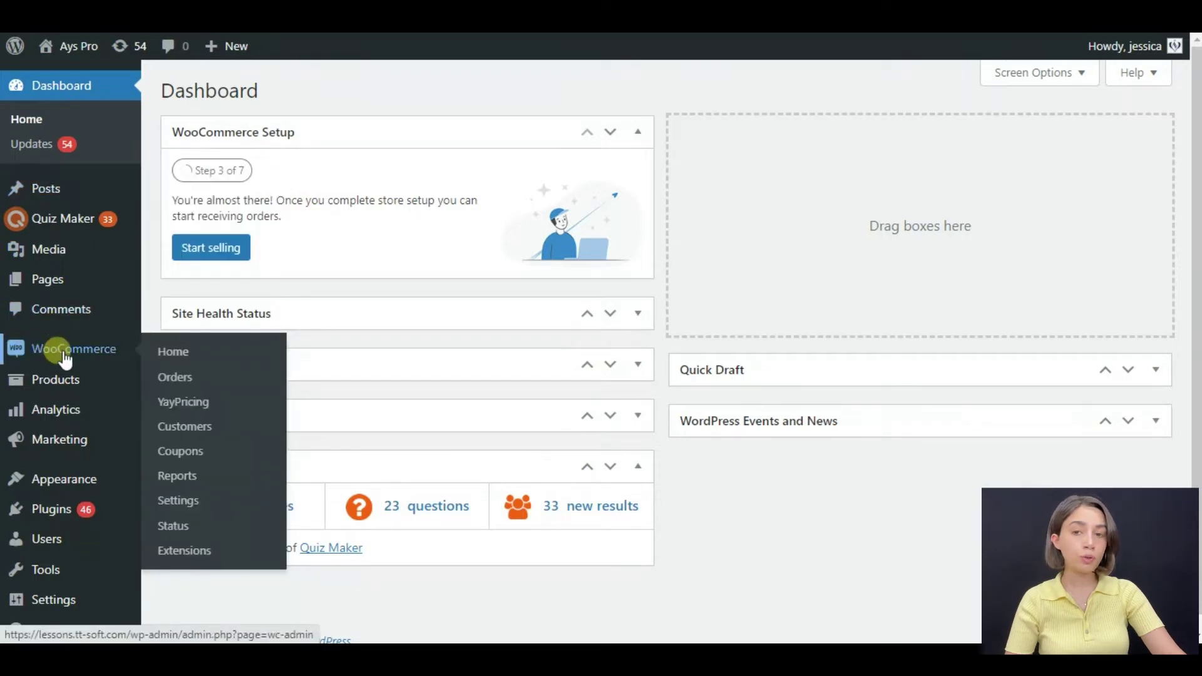
left_click(65, 233)
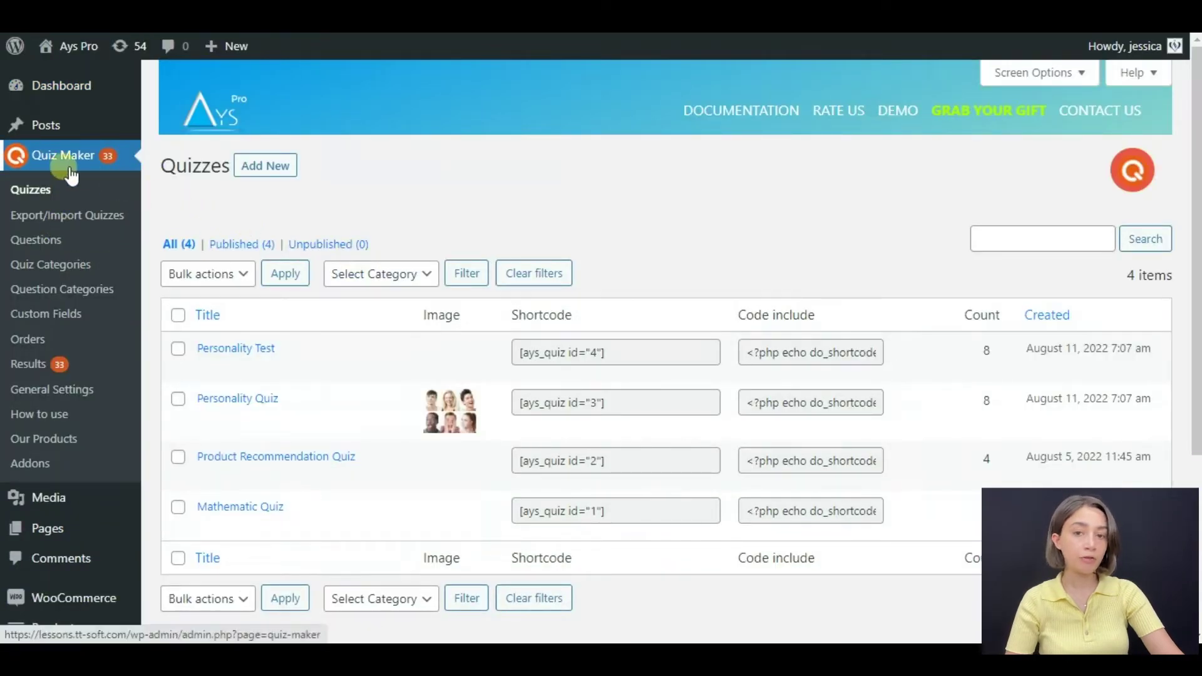
scroll(309, 311, "down", 2)
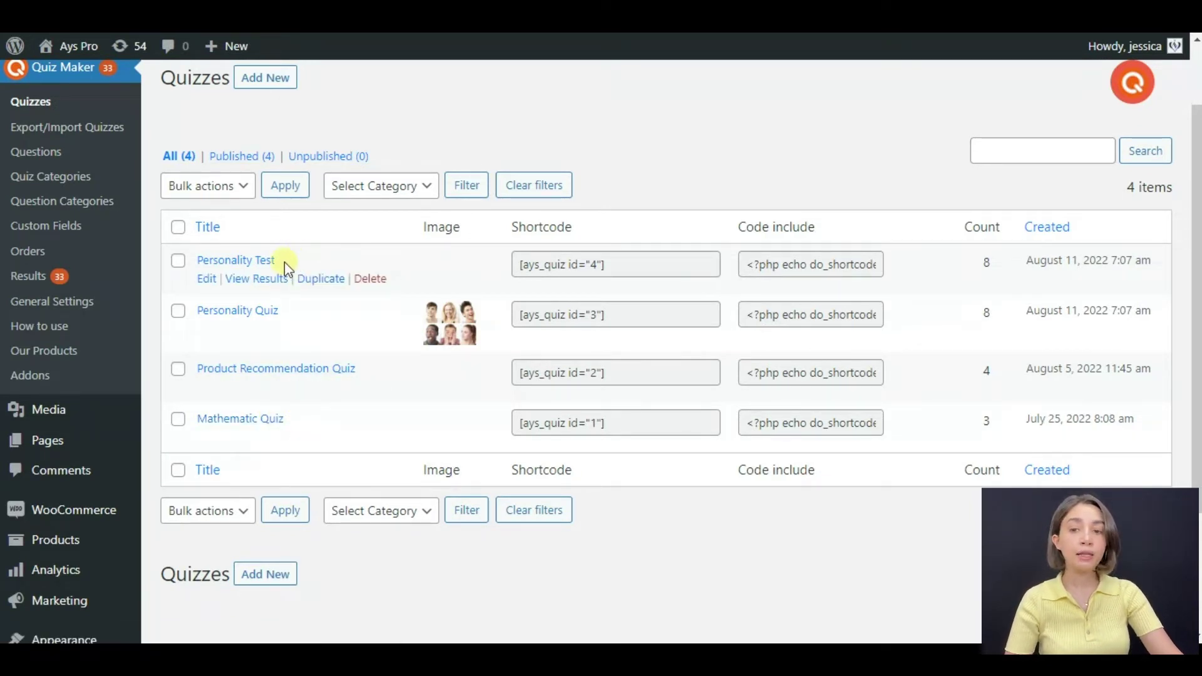
scroll(179, 316, "down", 4)
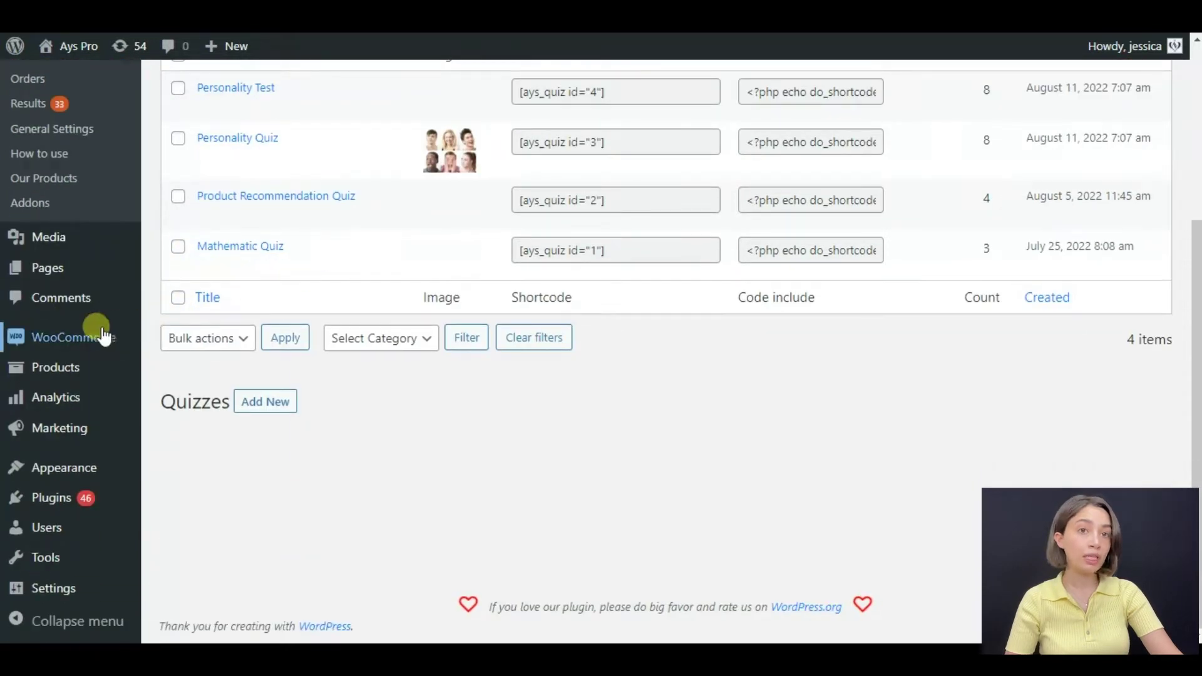
mouse_move(98, 337)
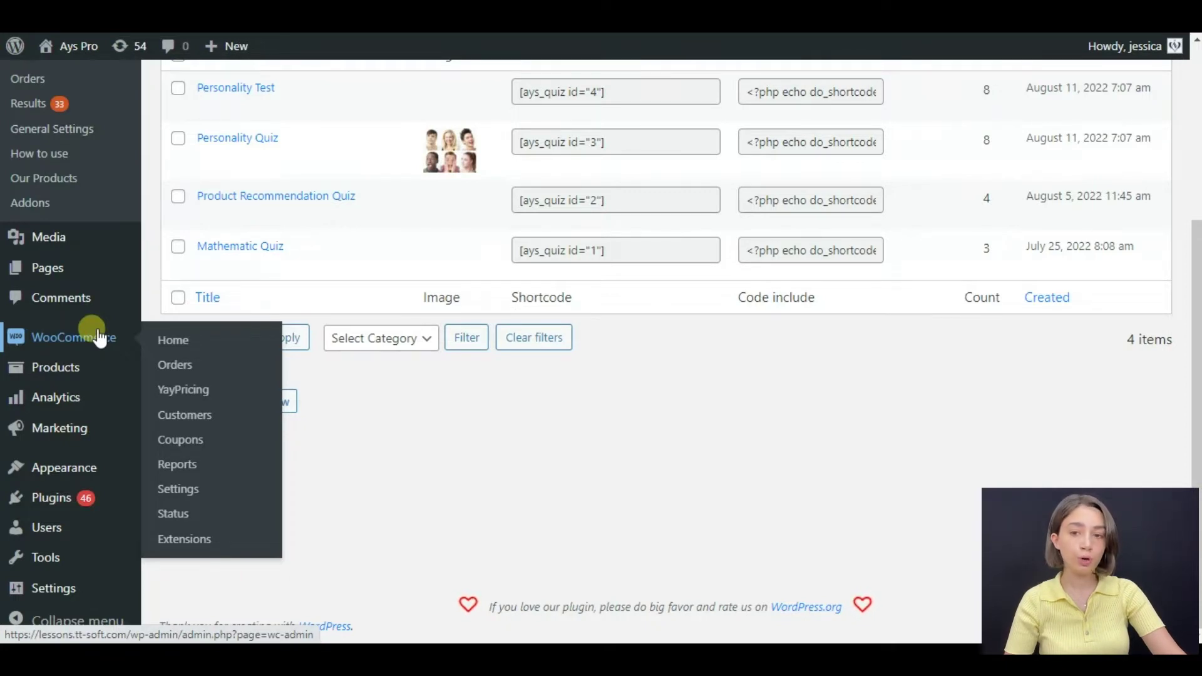
left_click(99, 336)
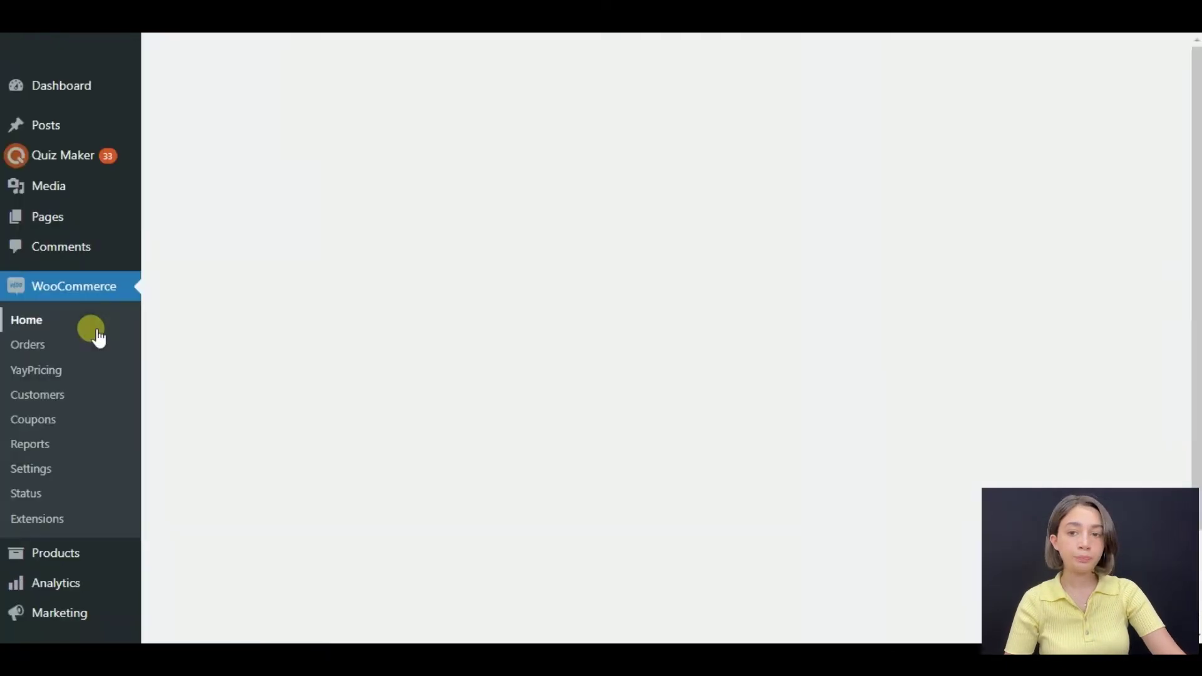
Step: Go to WooCommerce Products and start a new blank product
left_click(44, 559)
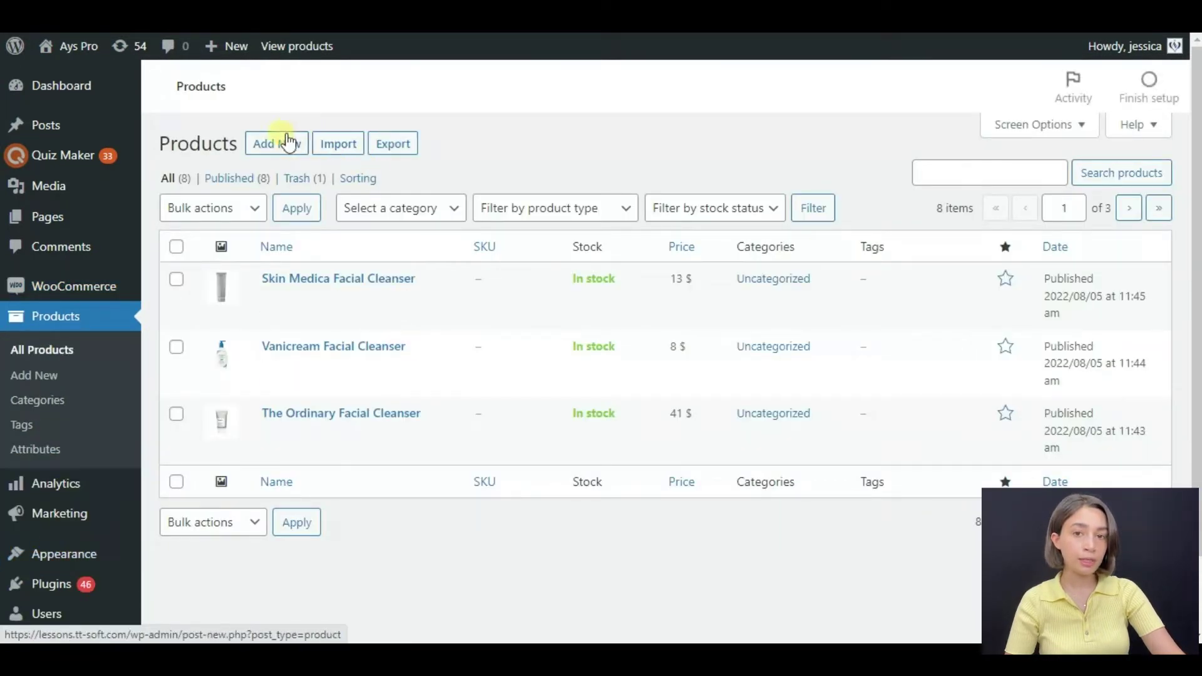
left_click(286, 145)
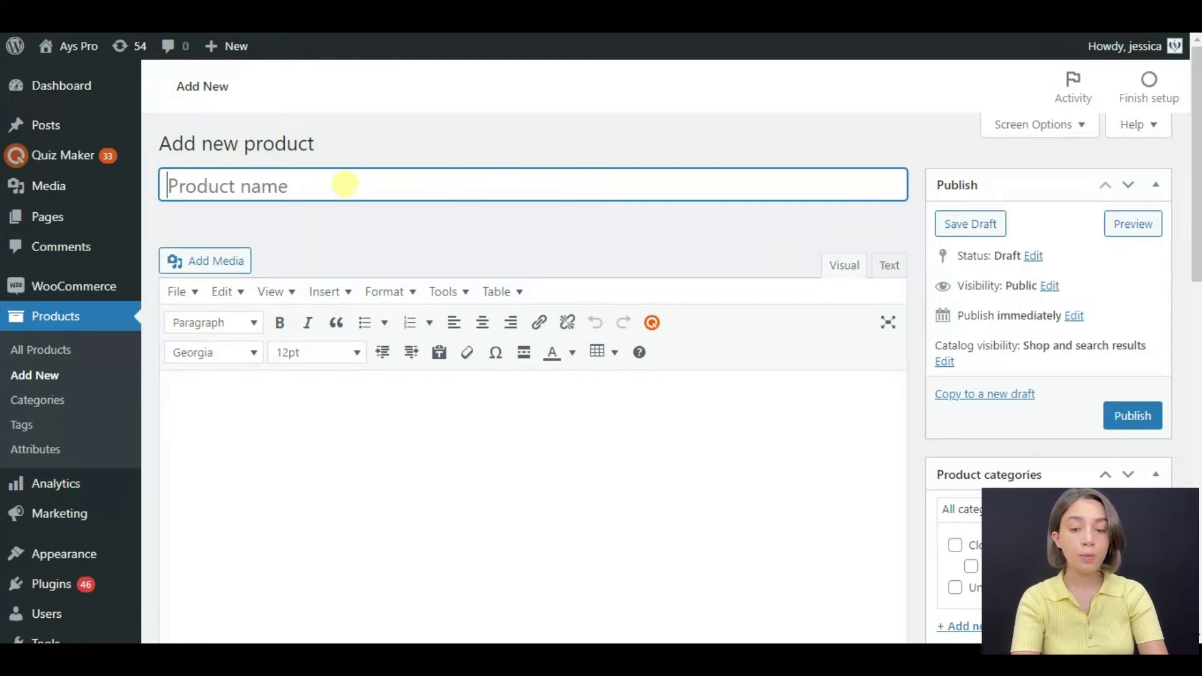
Step: Title the new product 'Personality Quiz'
type("Pers")
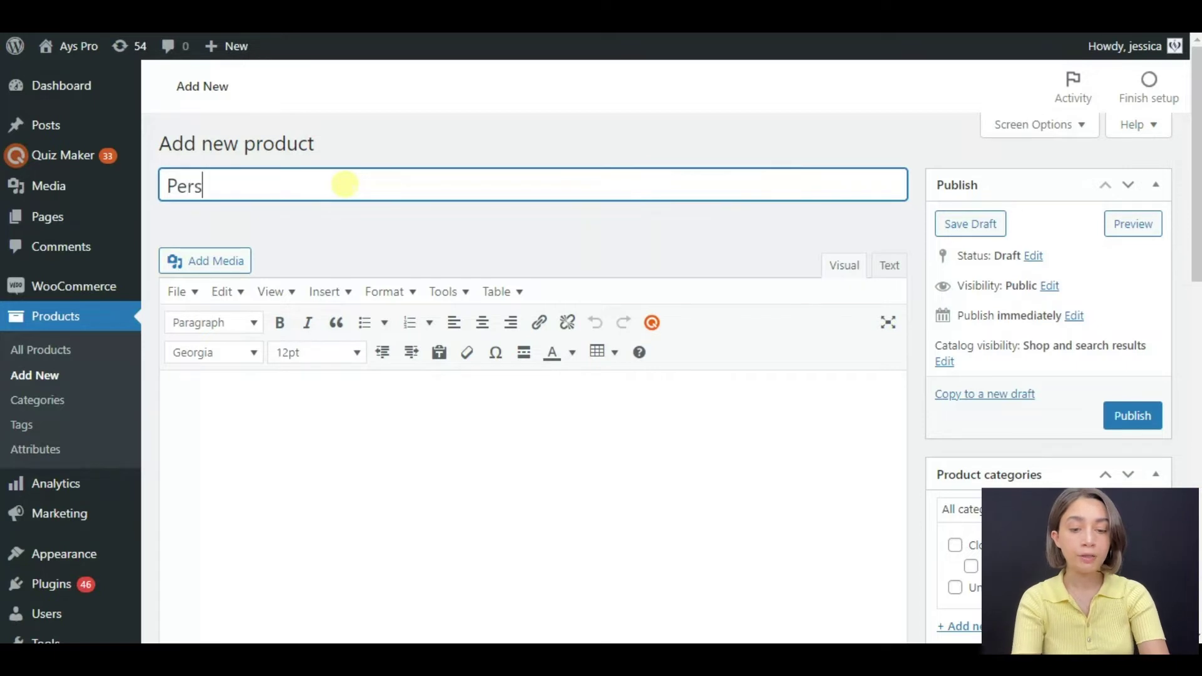
type("onality Quiz")
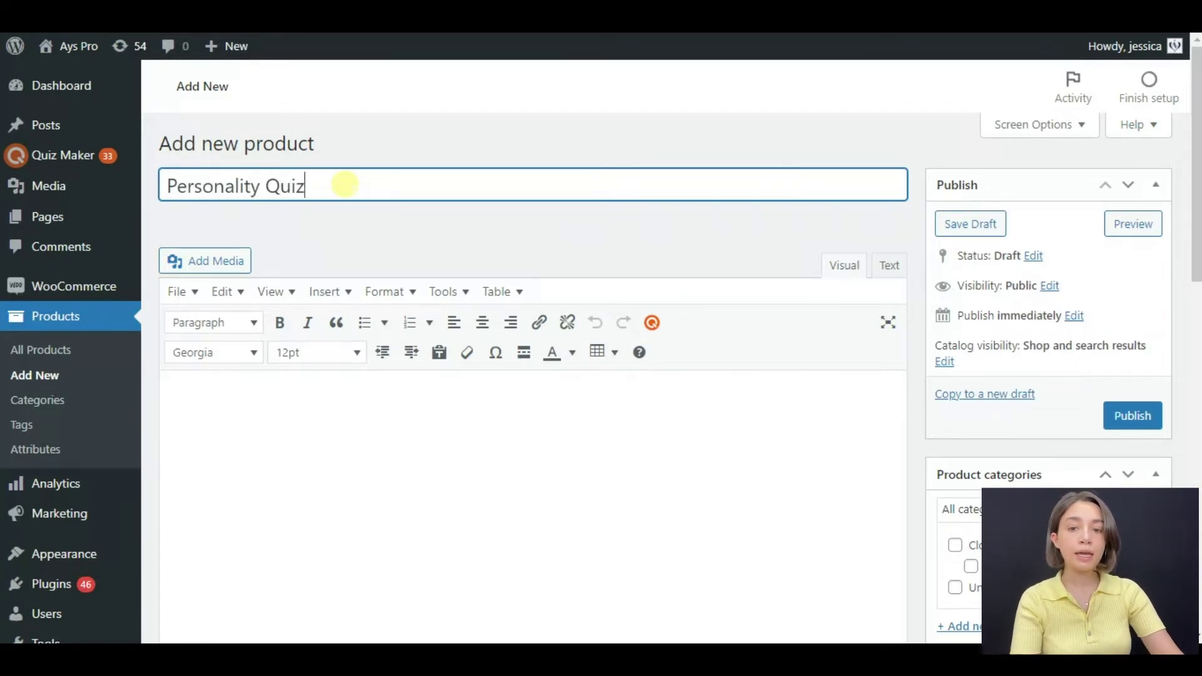
scroll(347, 191, "down", 3)
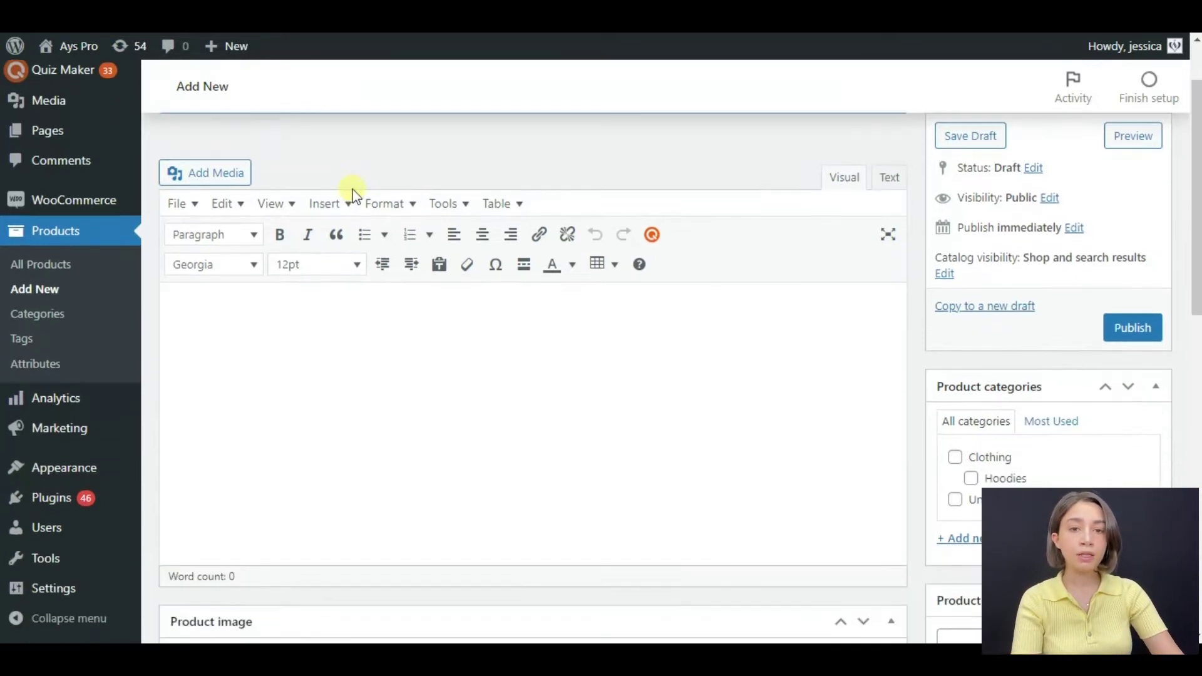
scroll(382, 247, "up", 3)
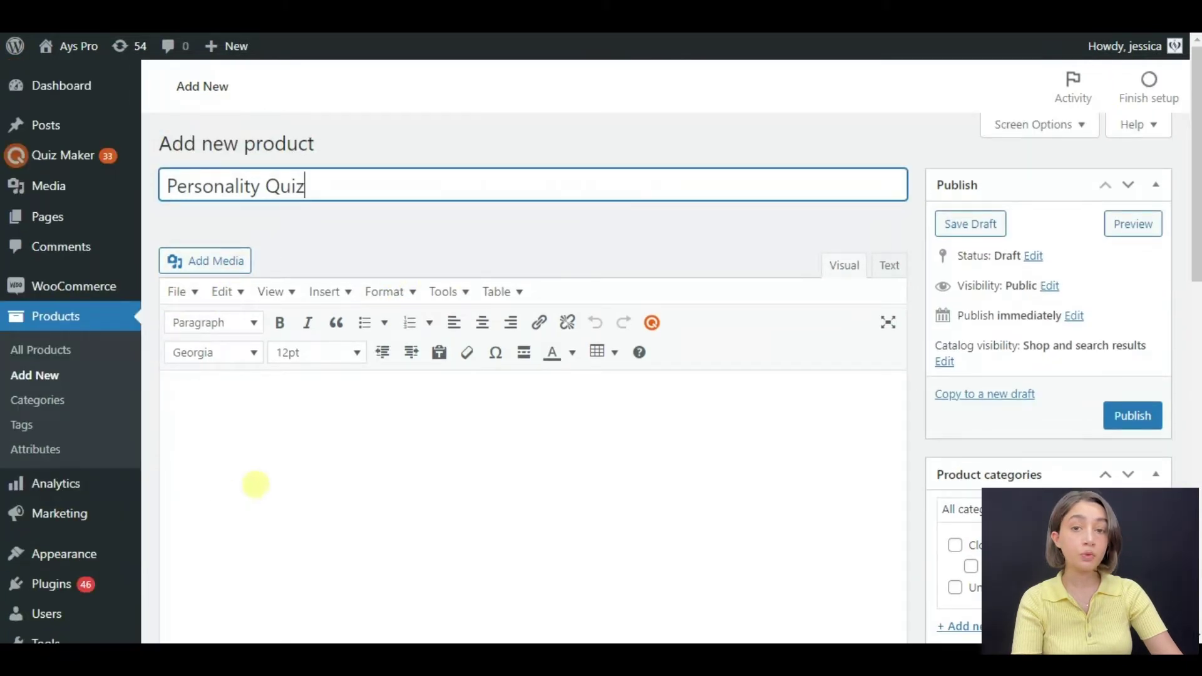
left_click(283, 418)
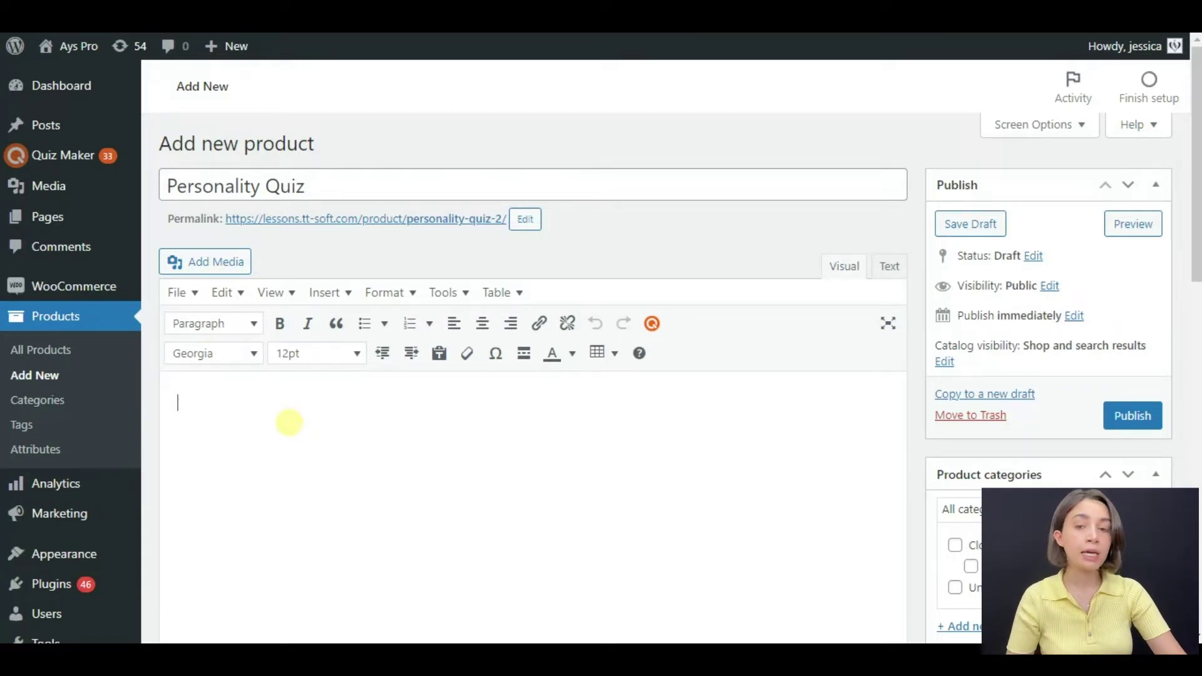
Step: Copy the Personality Test shortcode [ays_quiz id="4"] and paste it into the product description
mouse_move(54, 154)
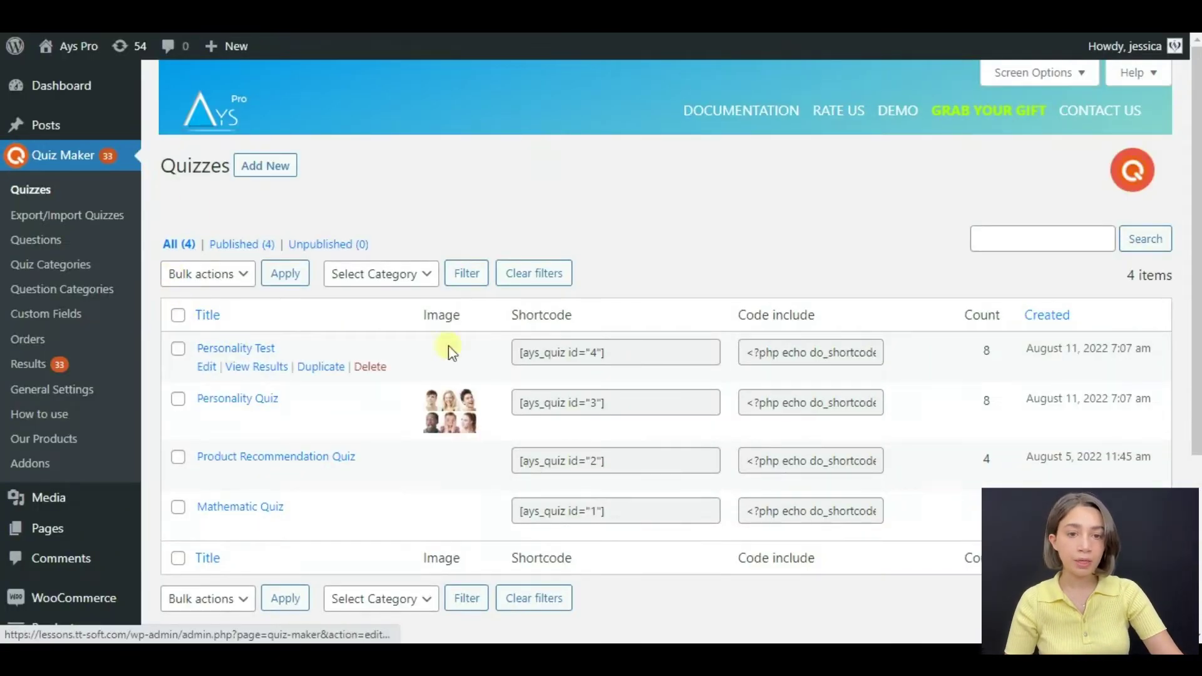
left_click(662, 348)
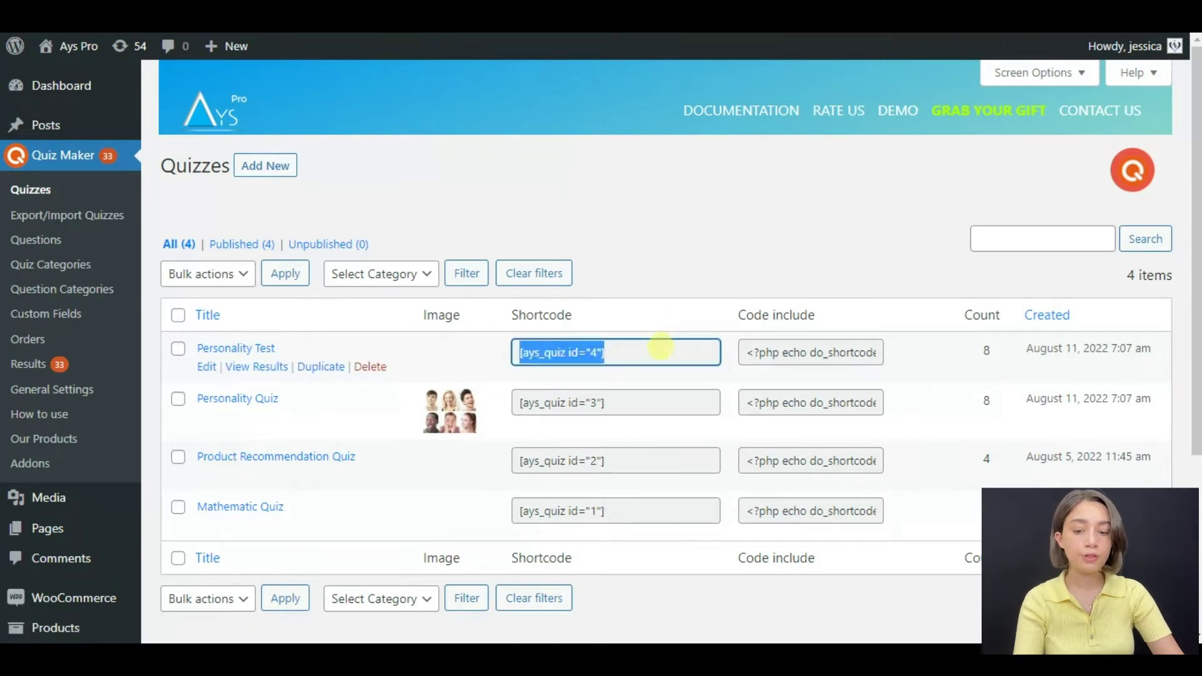
key("alt+Left")
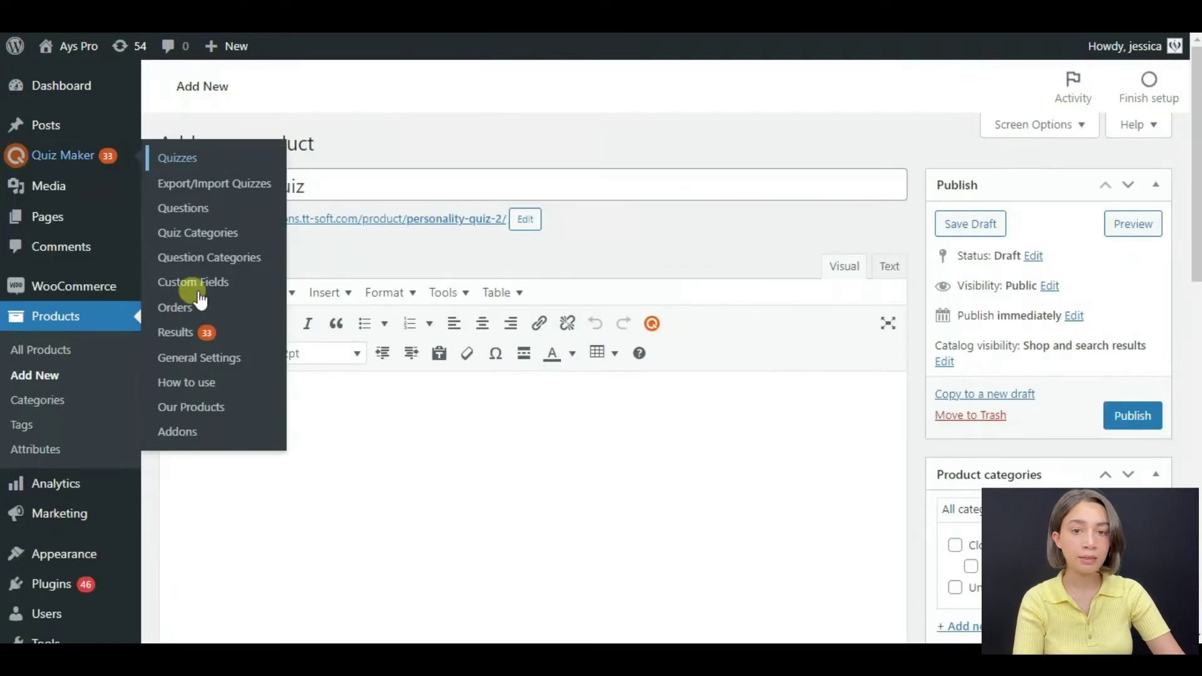
left_click(429, 463)
type("[ays_quiz id=\"2\"]")
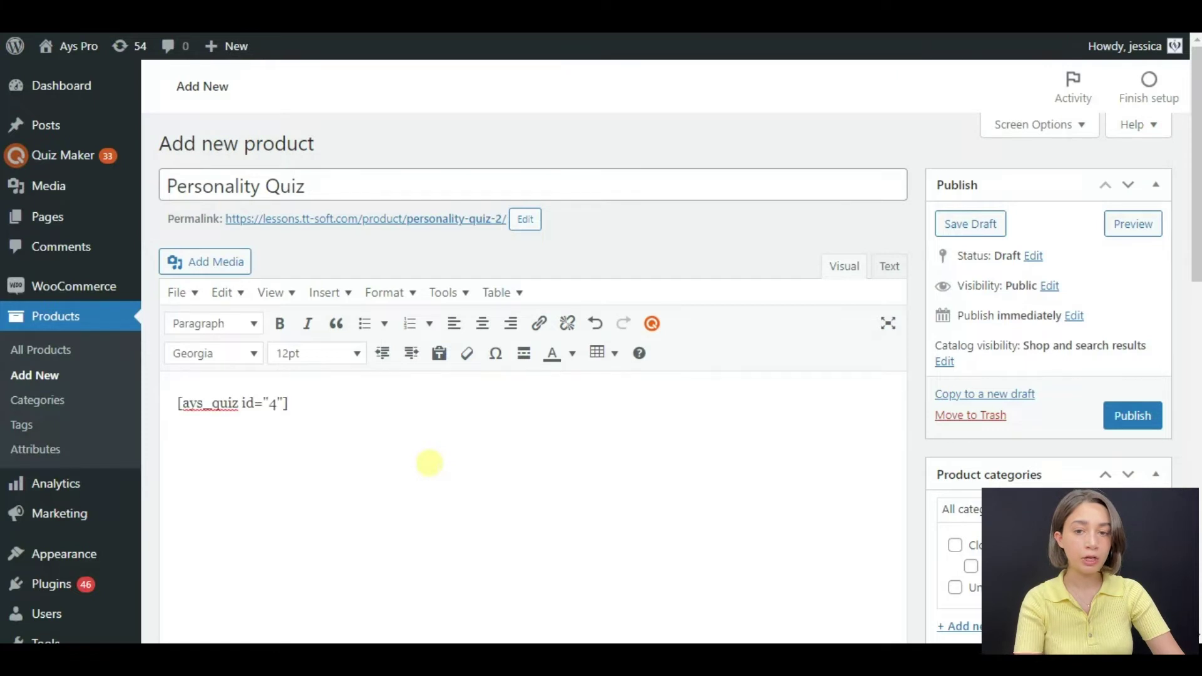
scroll(426, 438, "down", 5)
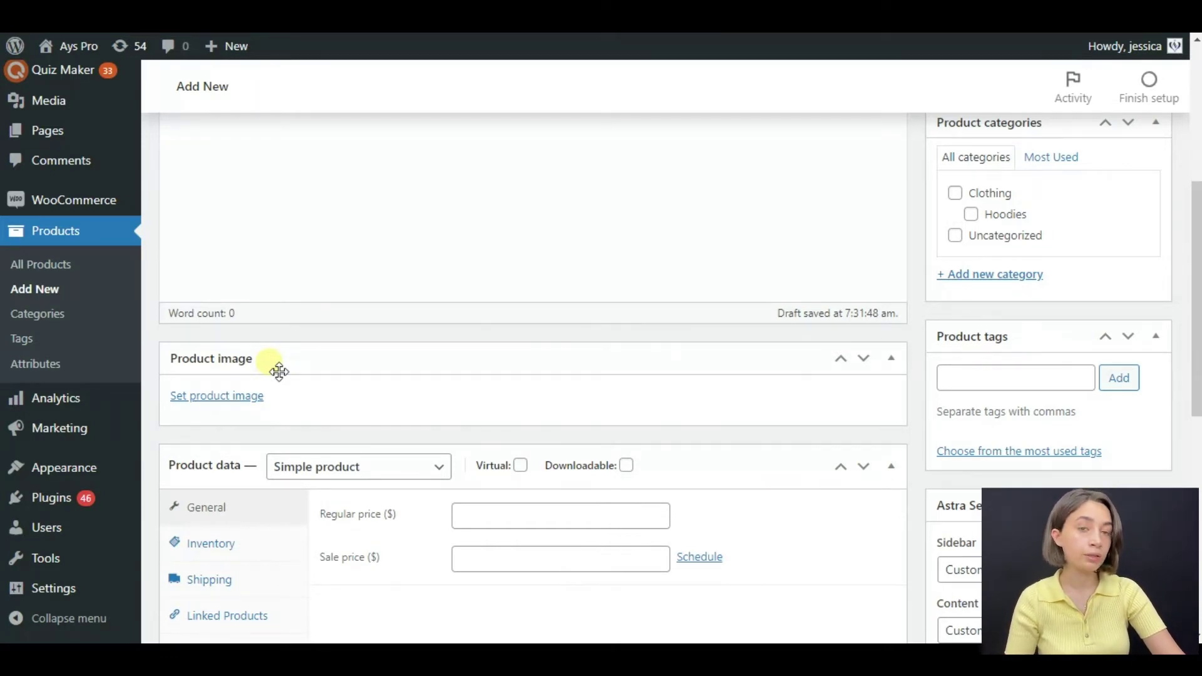
Step: Set the colourful heads illustration from the media library as the product image
left_click(217, 396)
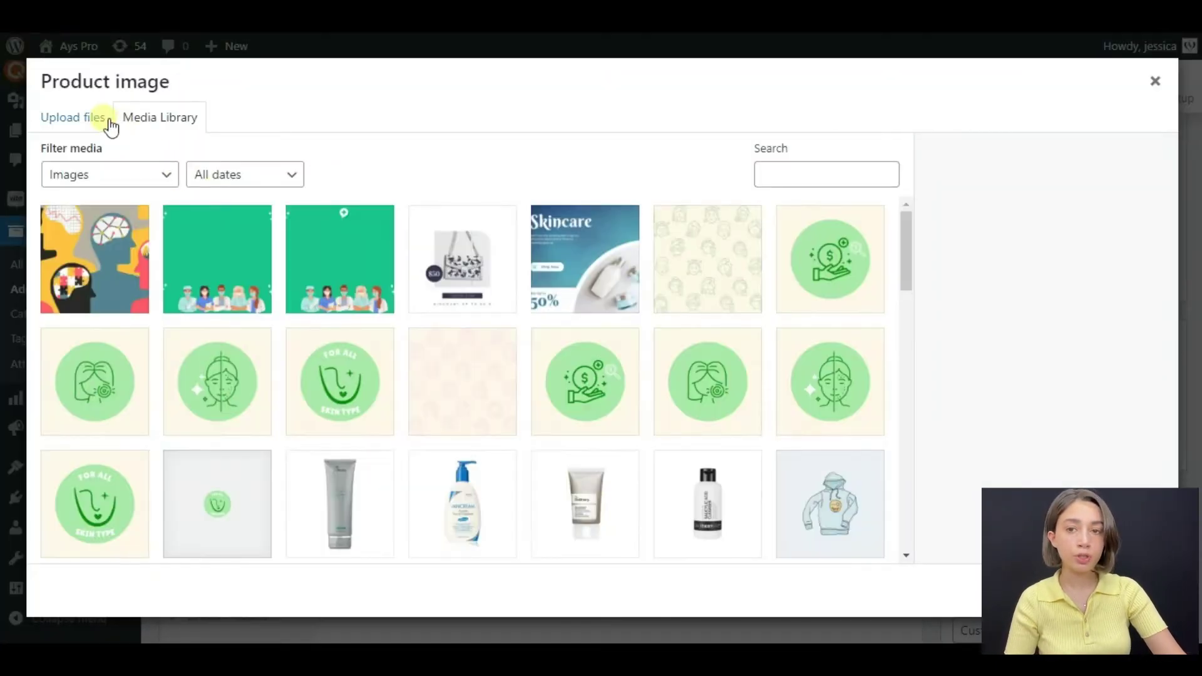
left_click(109, 272)
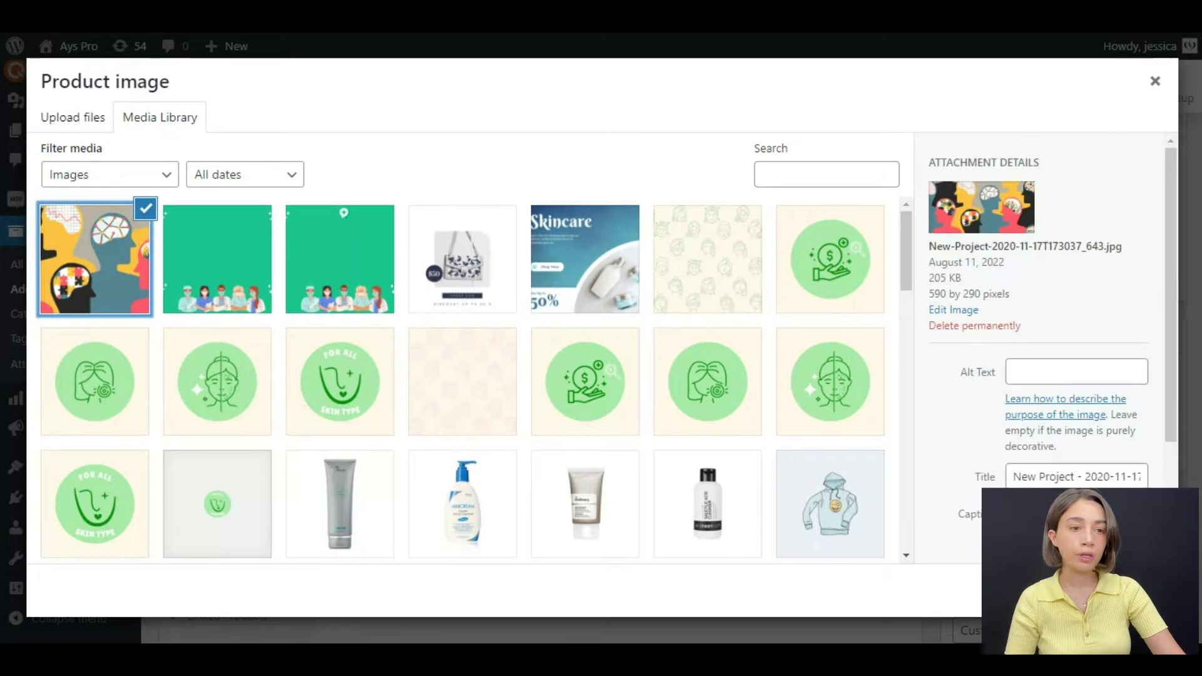
left_click(1120, 590)
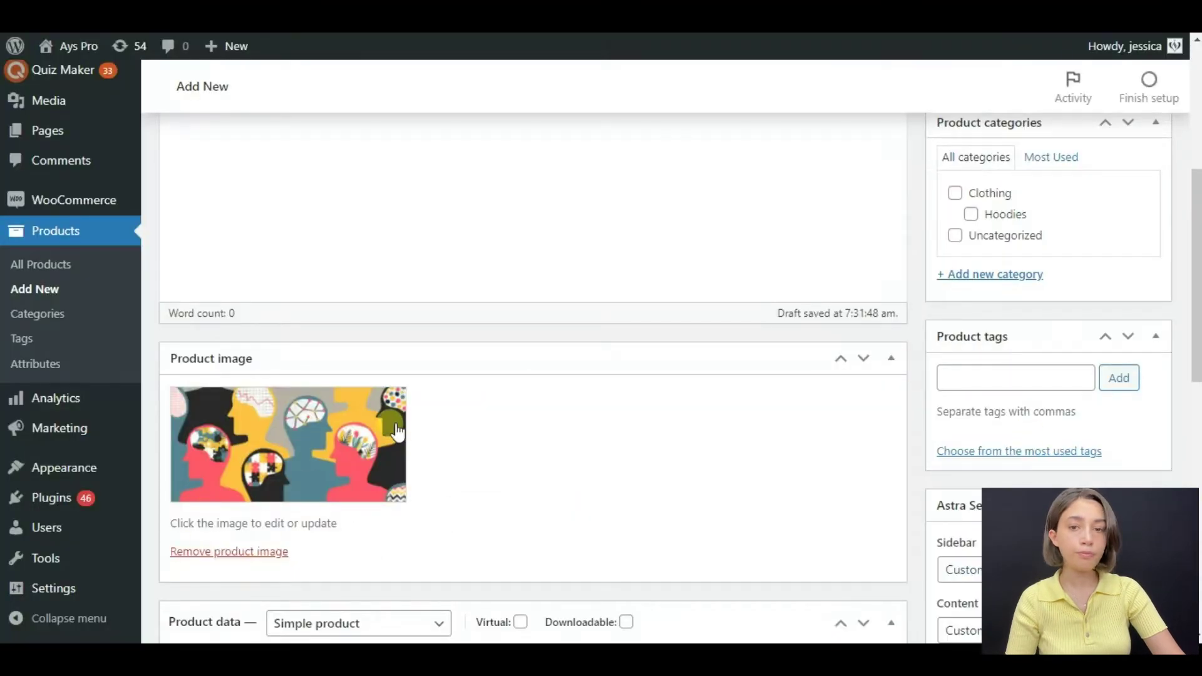
scroll(726, 338, "down", 5)
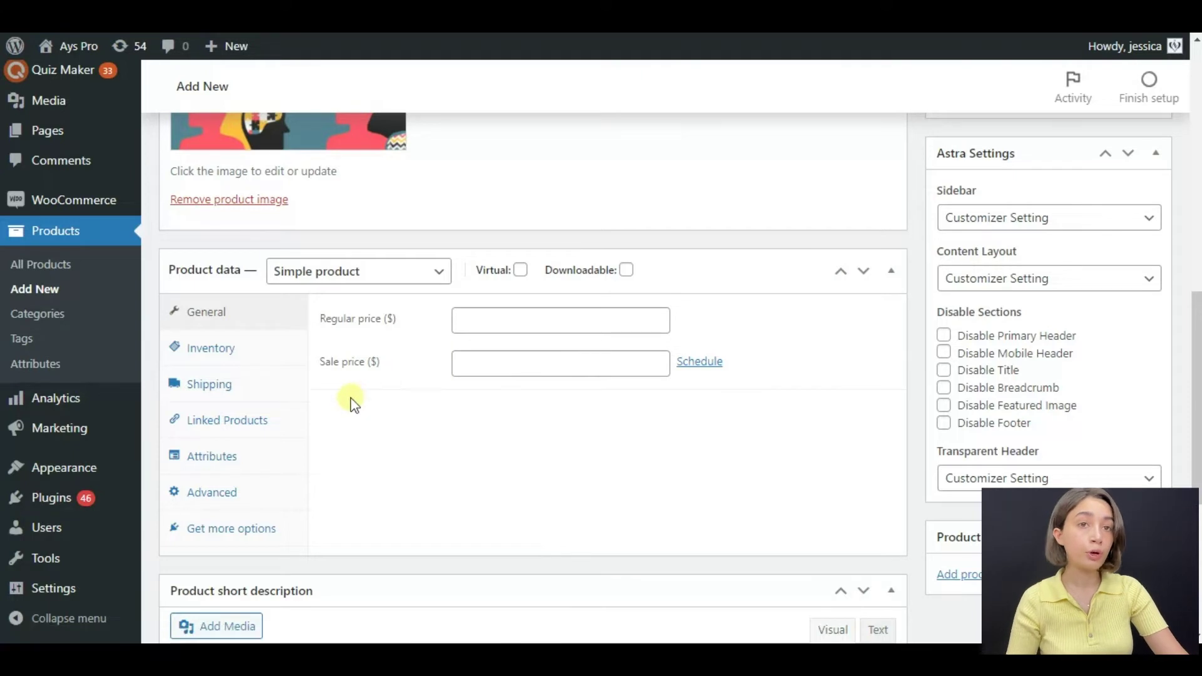
Step: Give the product a regular price of 9.99 and mark it Virtual
left_click(460, 321)
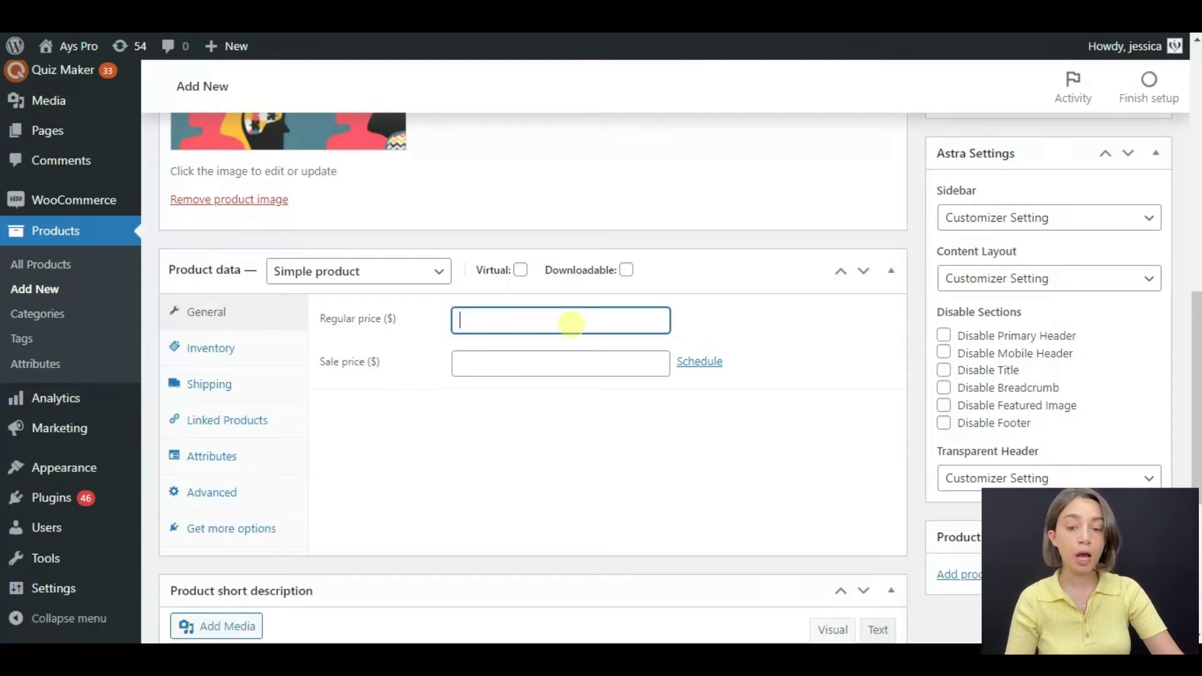
type("9")
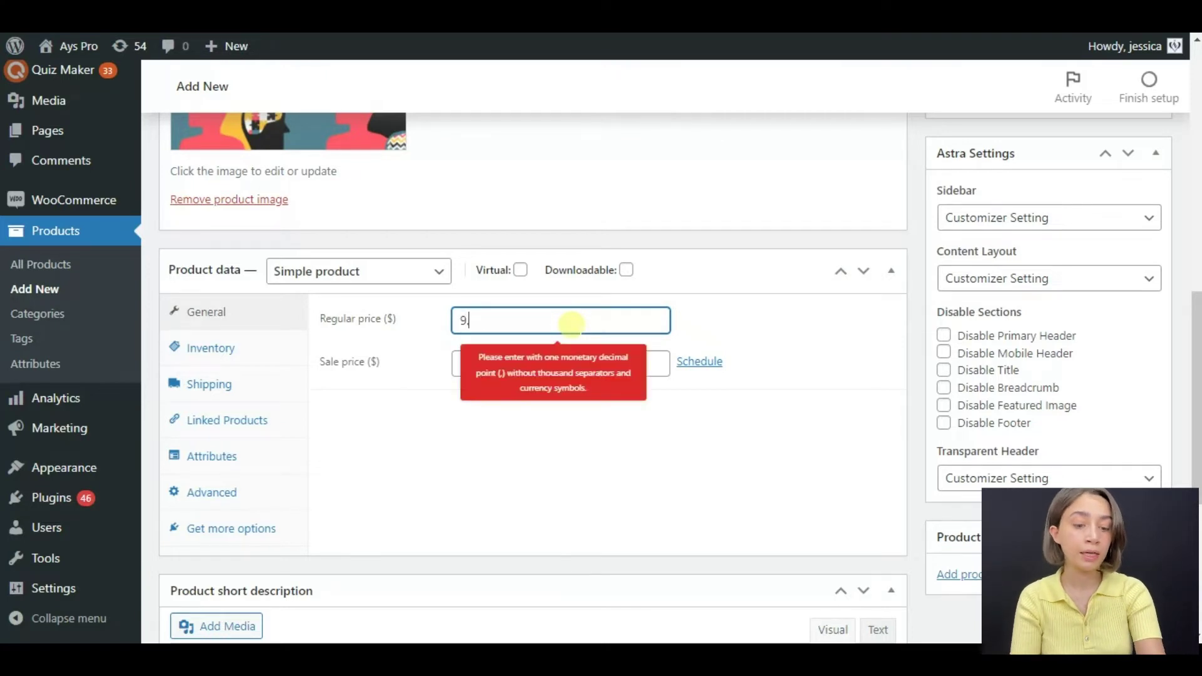
type(",.99")
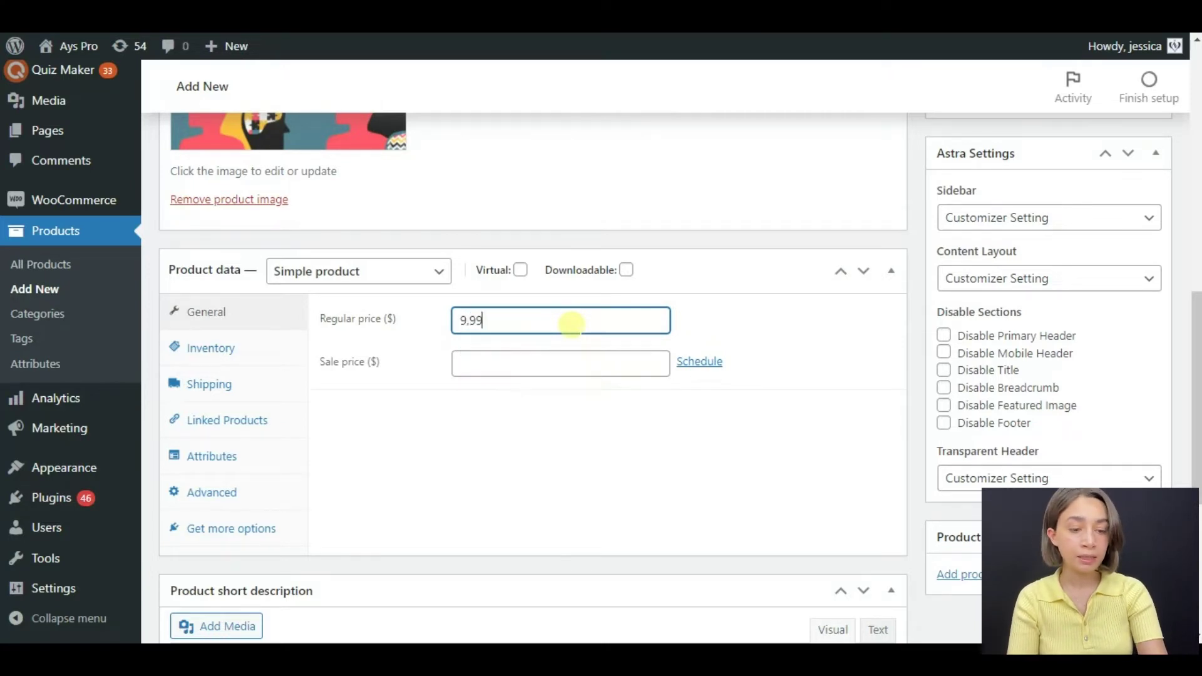
left_click(520, 270)
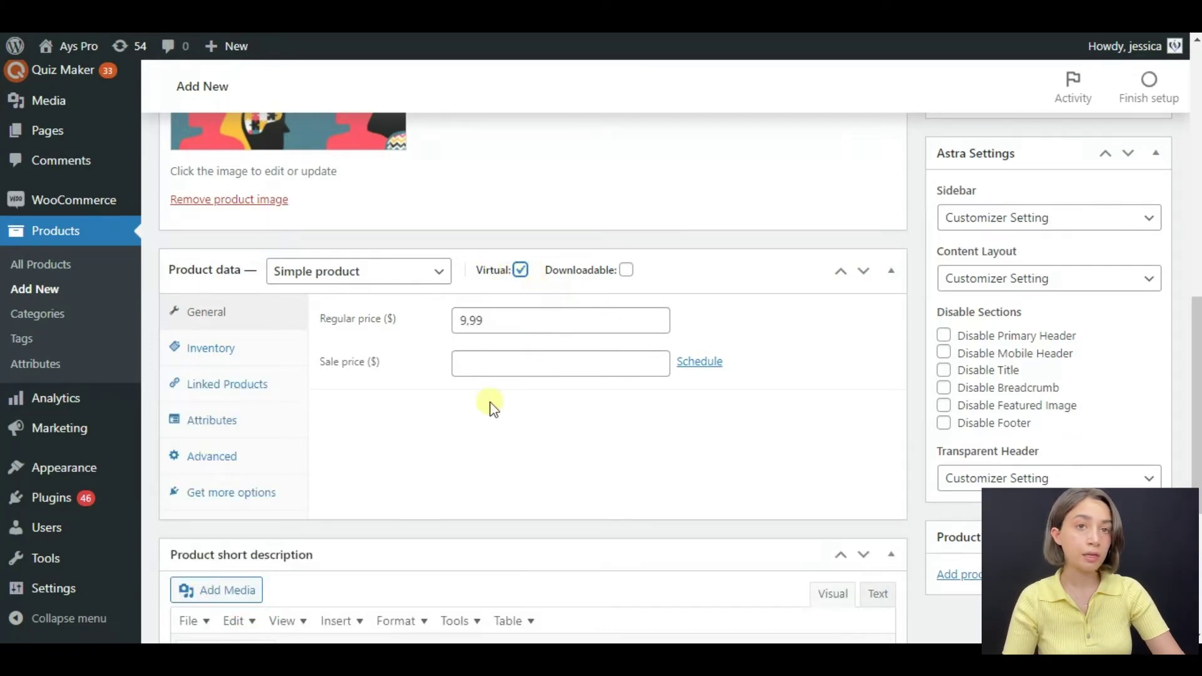
scroll(509, 384, "up", 15)
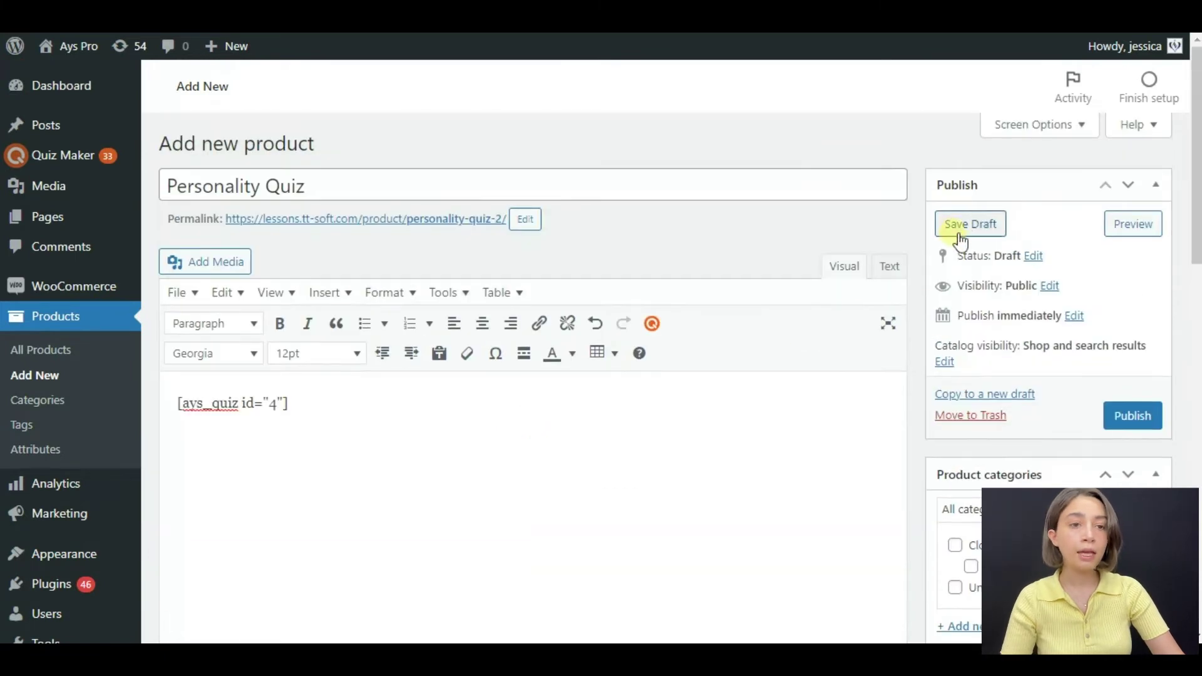
Step: Save the Personality Quiz product as a draft, then go to Quiz Maker's quiz list
left_click(959, 237)
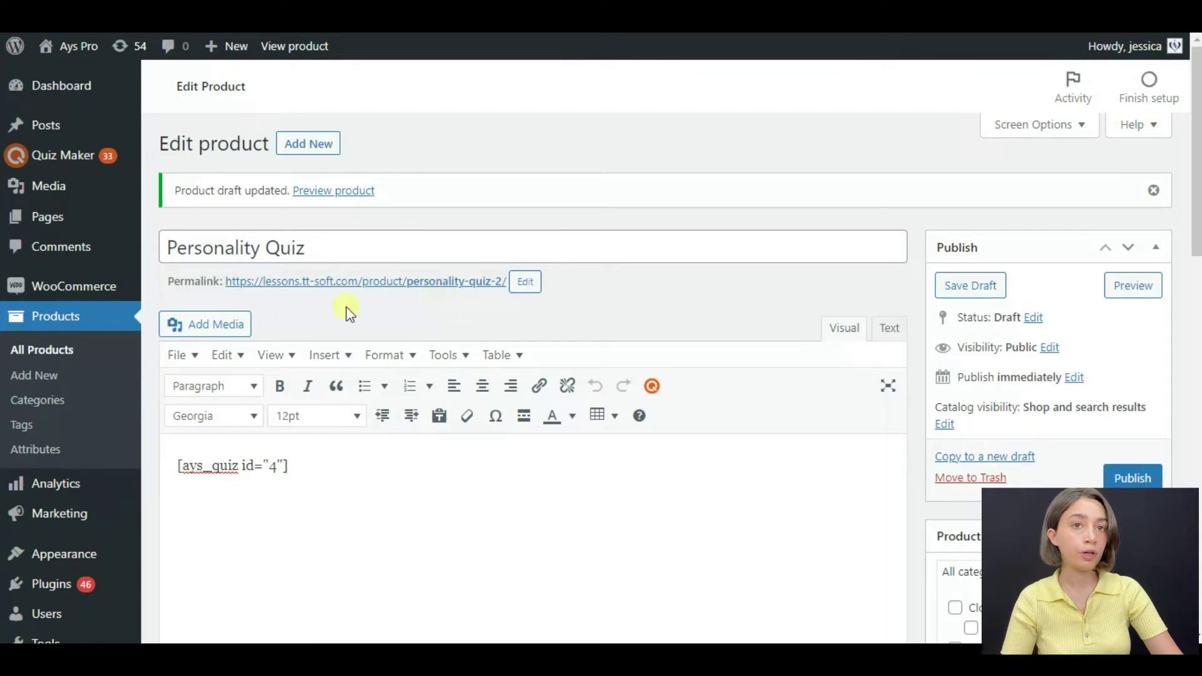
mouse_move(108, 167)
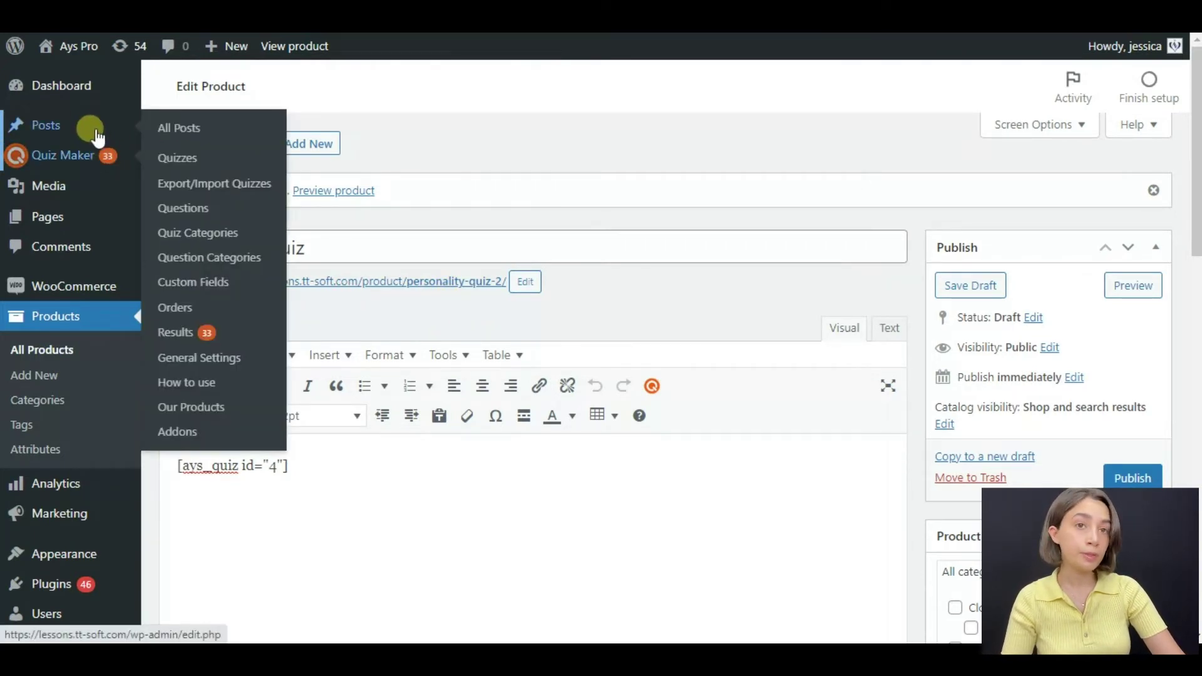
left_click(103, 156)
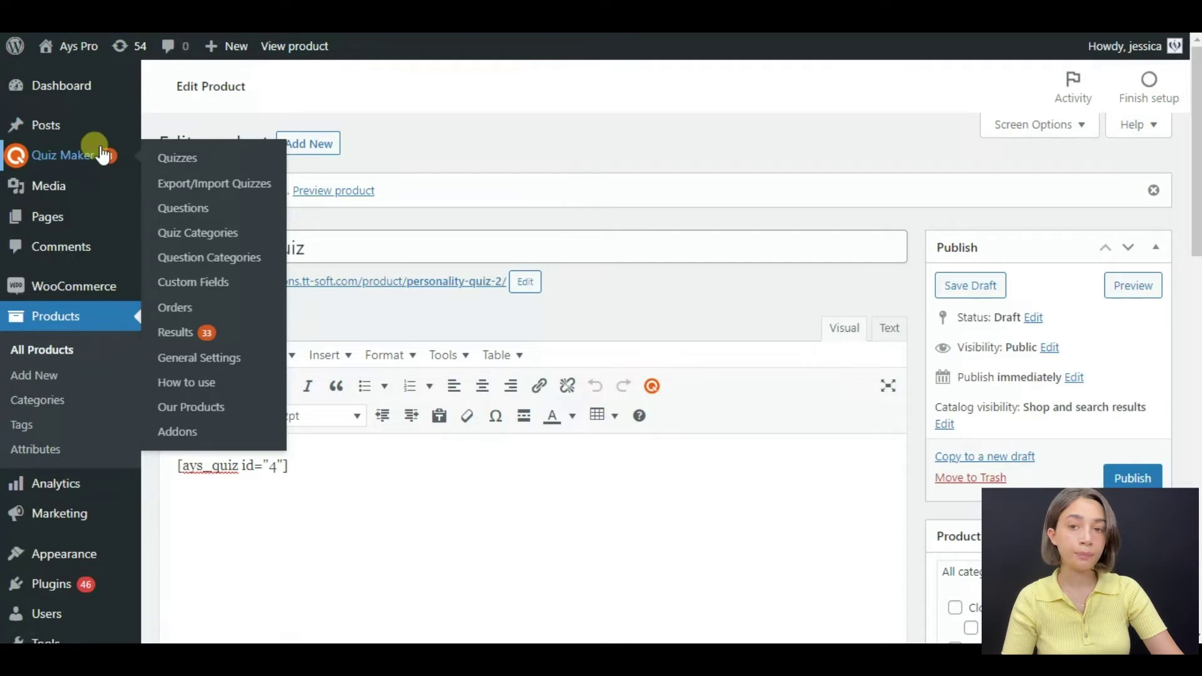
Step: In the Personality Test quiz's Integrations tab, enable the WooCommerce integration
left_click(254, 350)
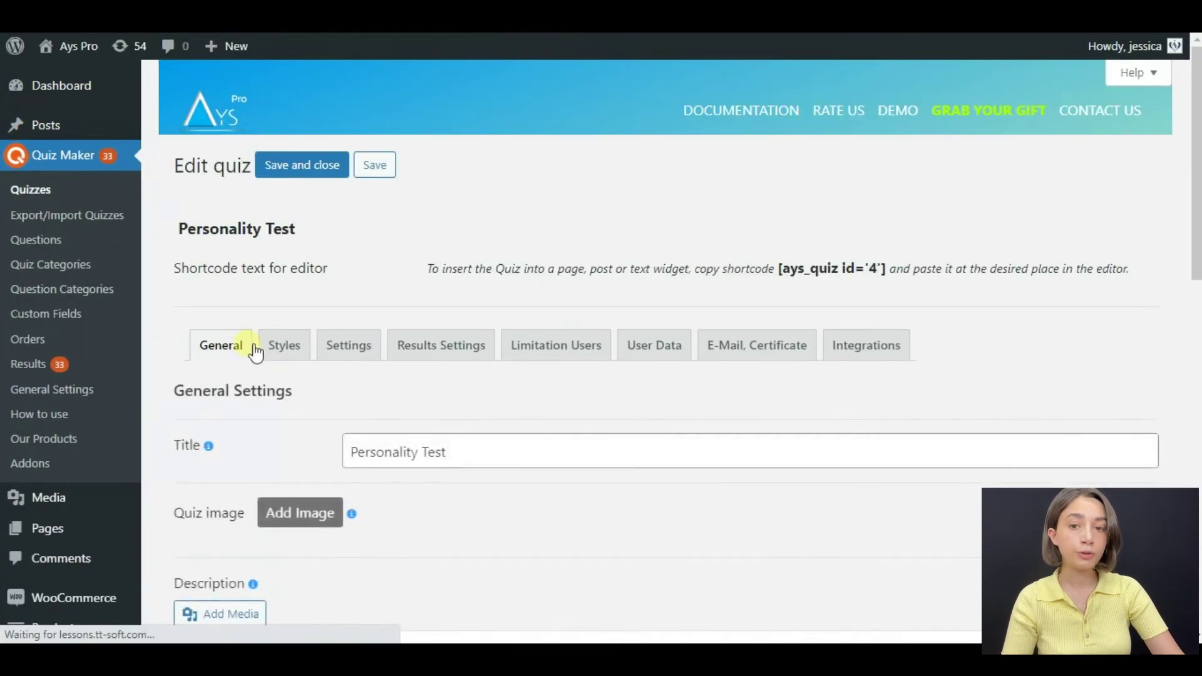
scroll(376, 326, "down", 5)
scroll(438, 282, "down", 4)
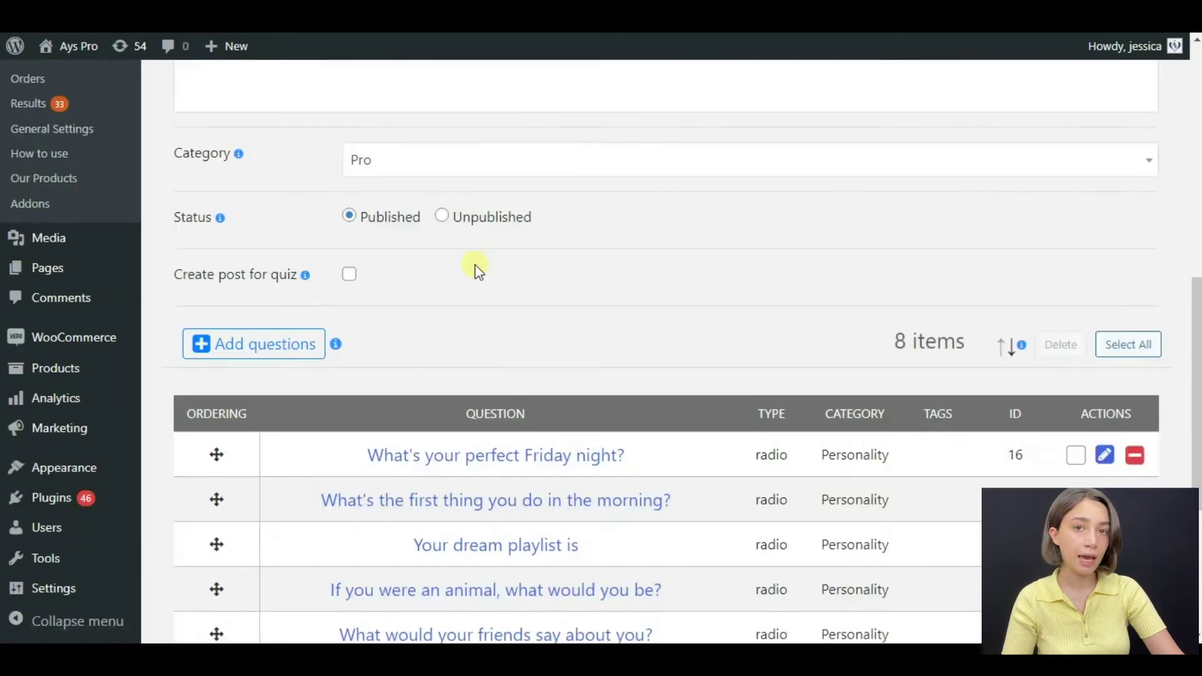
scroll(507, 338, "up", 8)
scroll(513, 350, "up", 1)
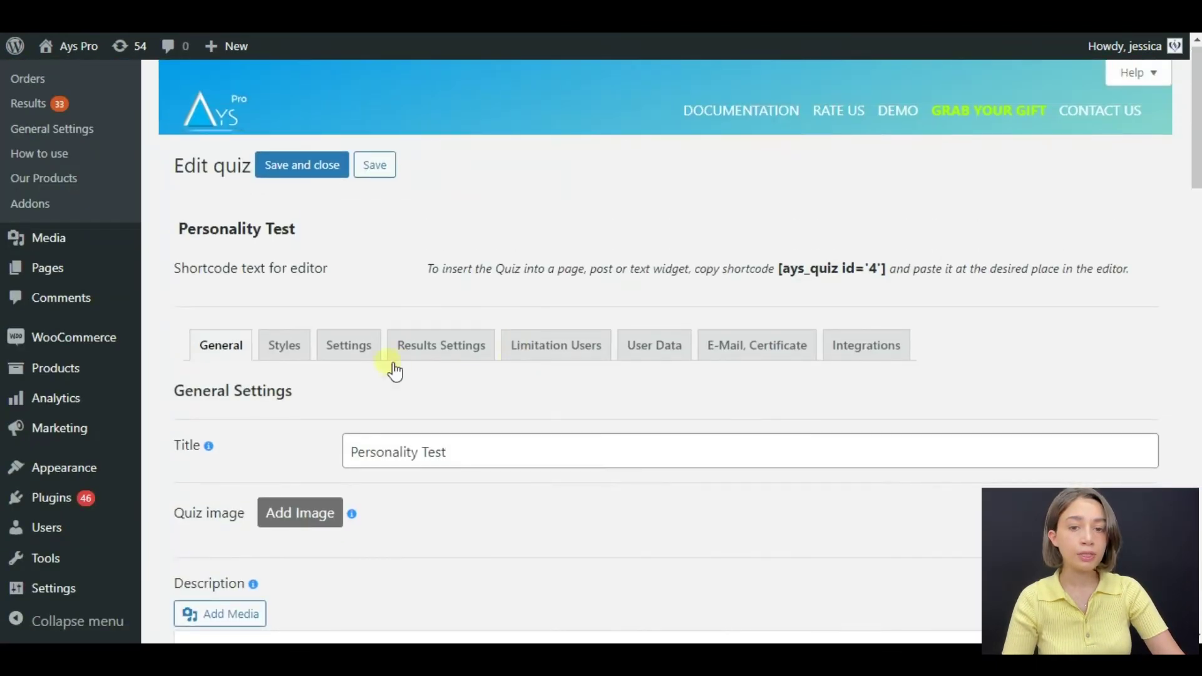
scroll(851, 366, "down", 1)
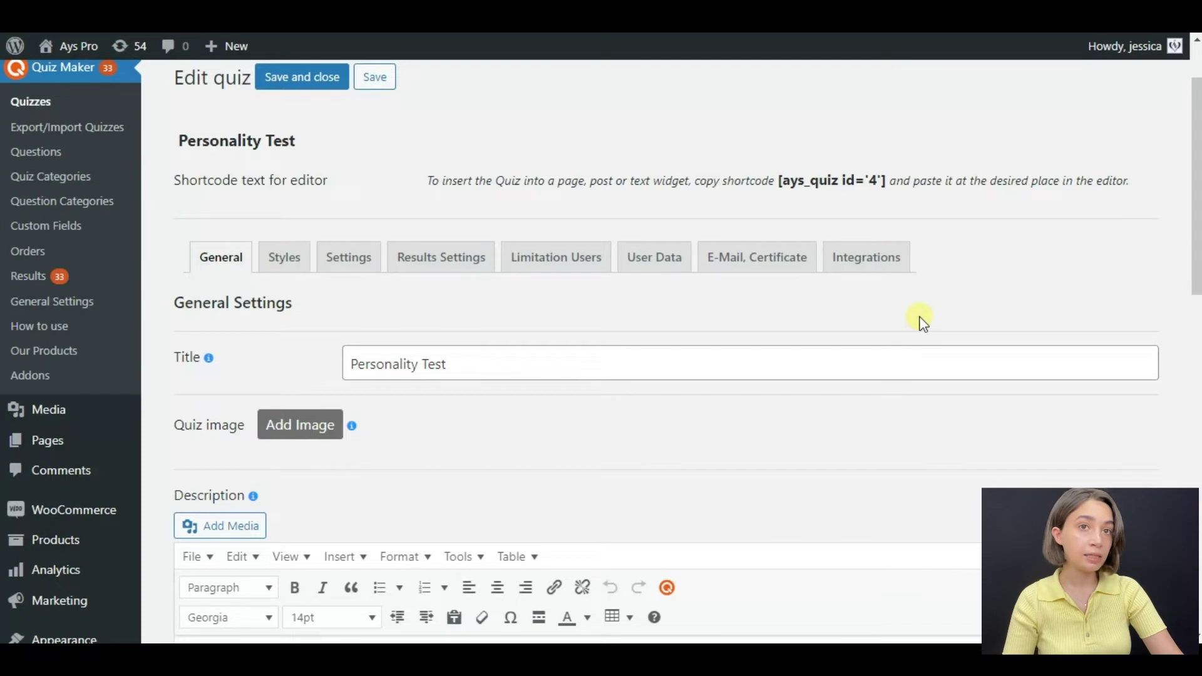
left_click(879, 270)
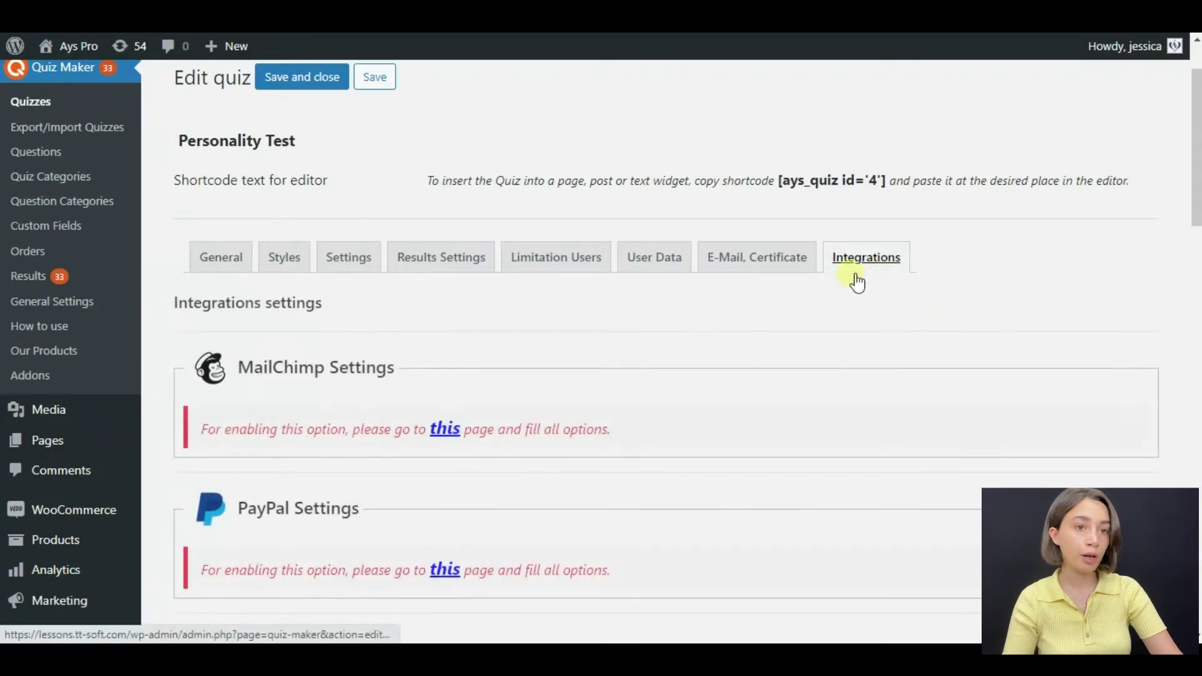
scroll(783, 338, "down", 7)
scroll(726, 348, "down", 12)
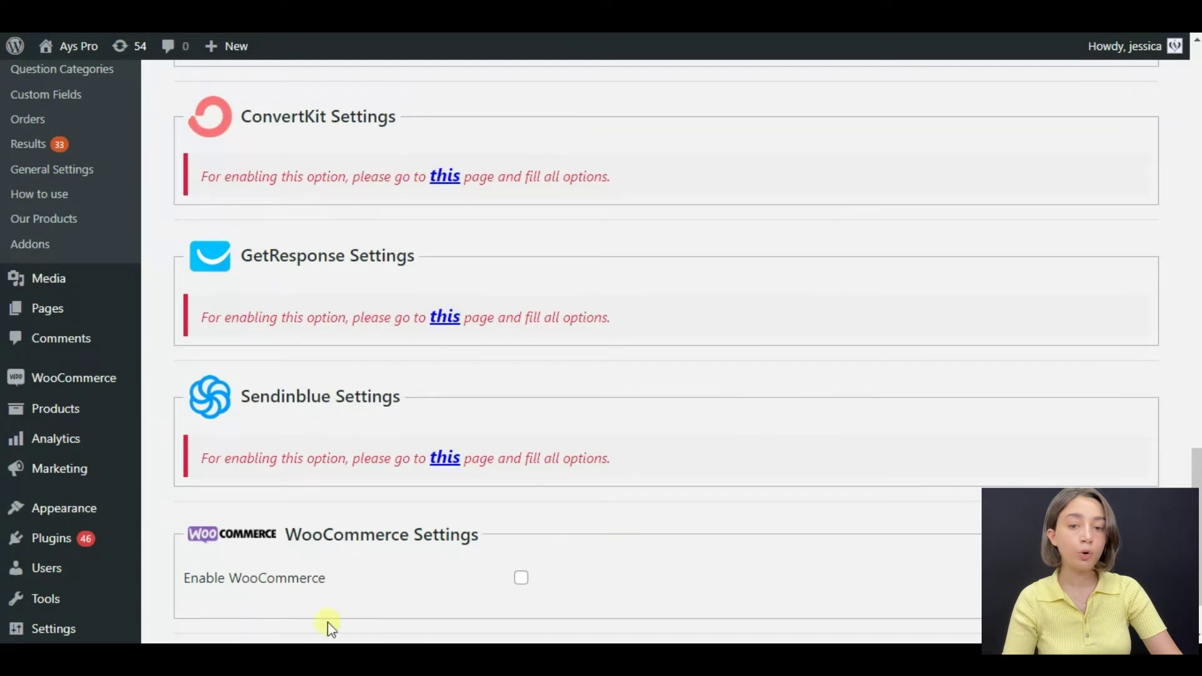
scroll(322, 594, "down", 2)
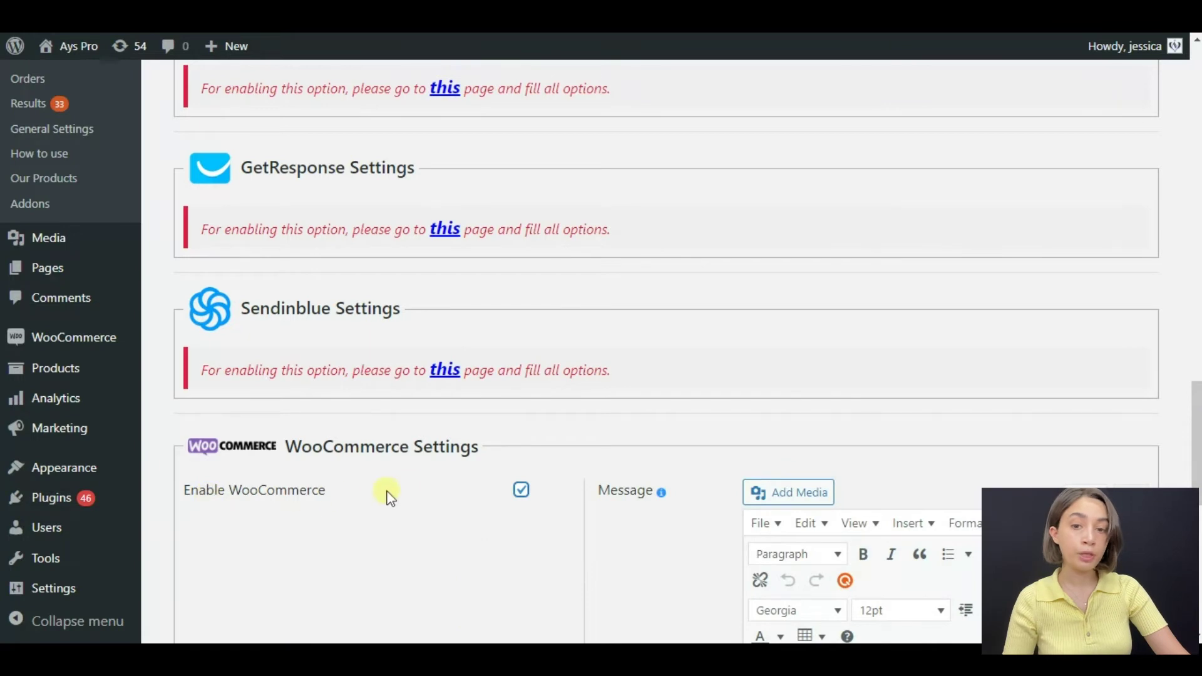
scroll(388, 494, "down", 5)
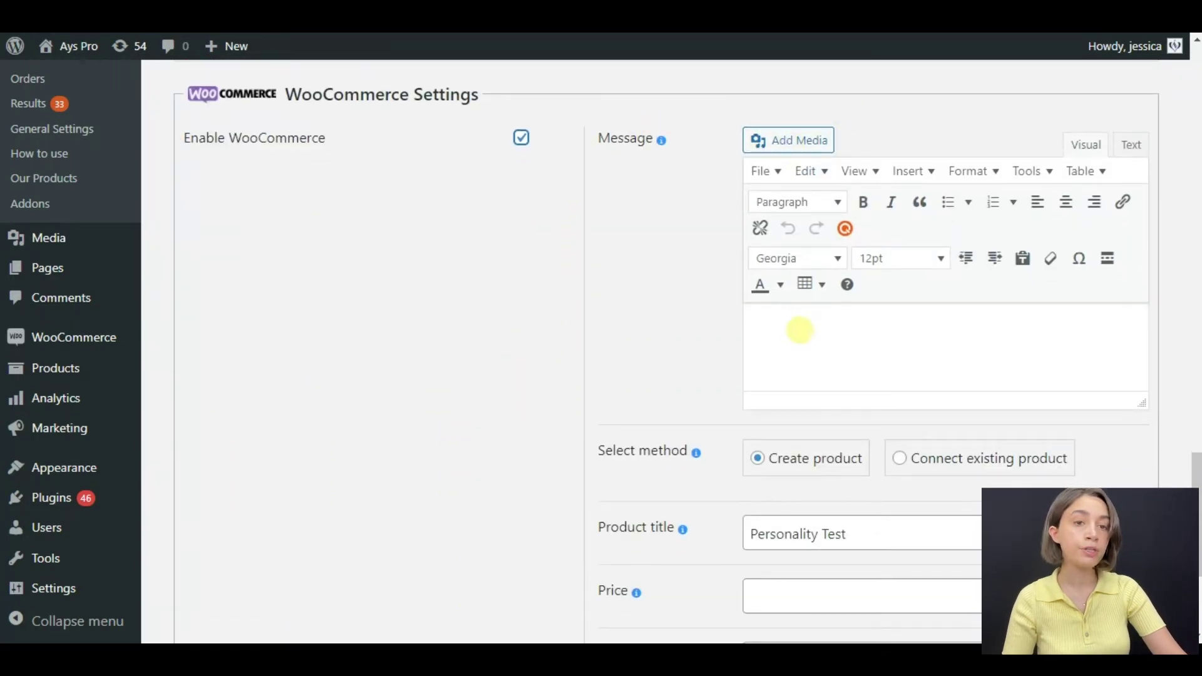
Step: Connect the quiz to the existing Personality Quiz product instead of creating one
scroll(704, 301, "down", 3)
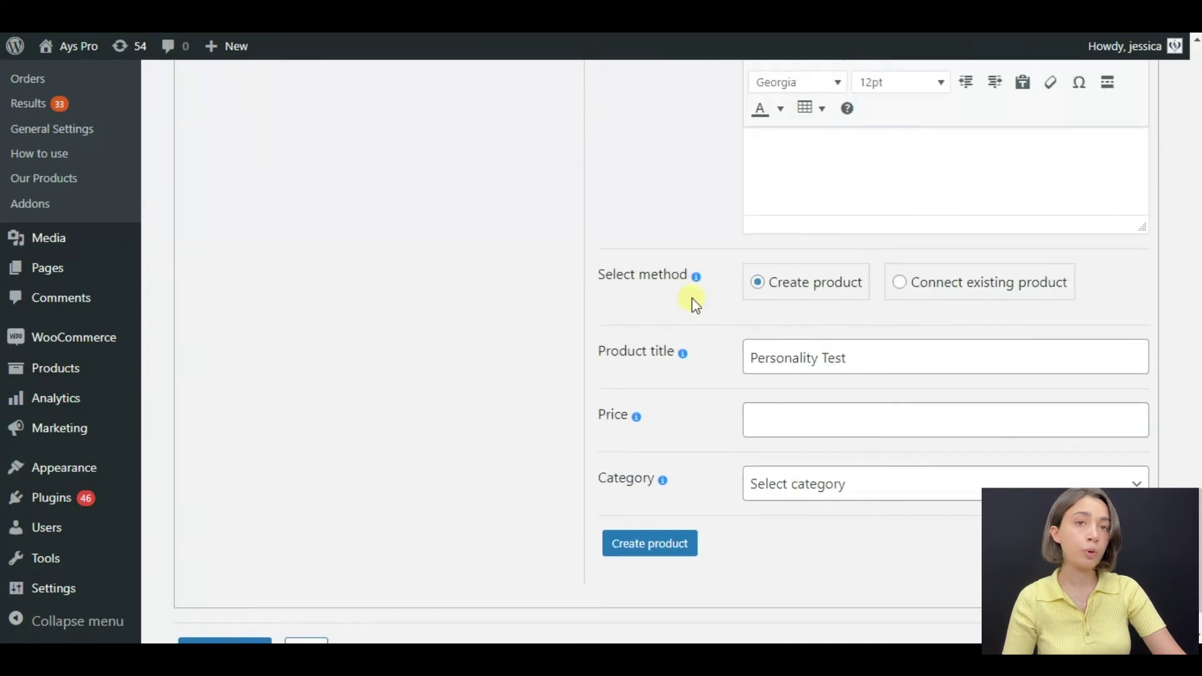
left_click(912, 287)
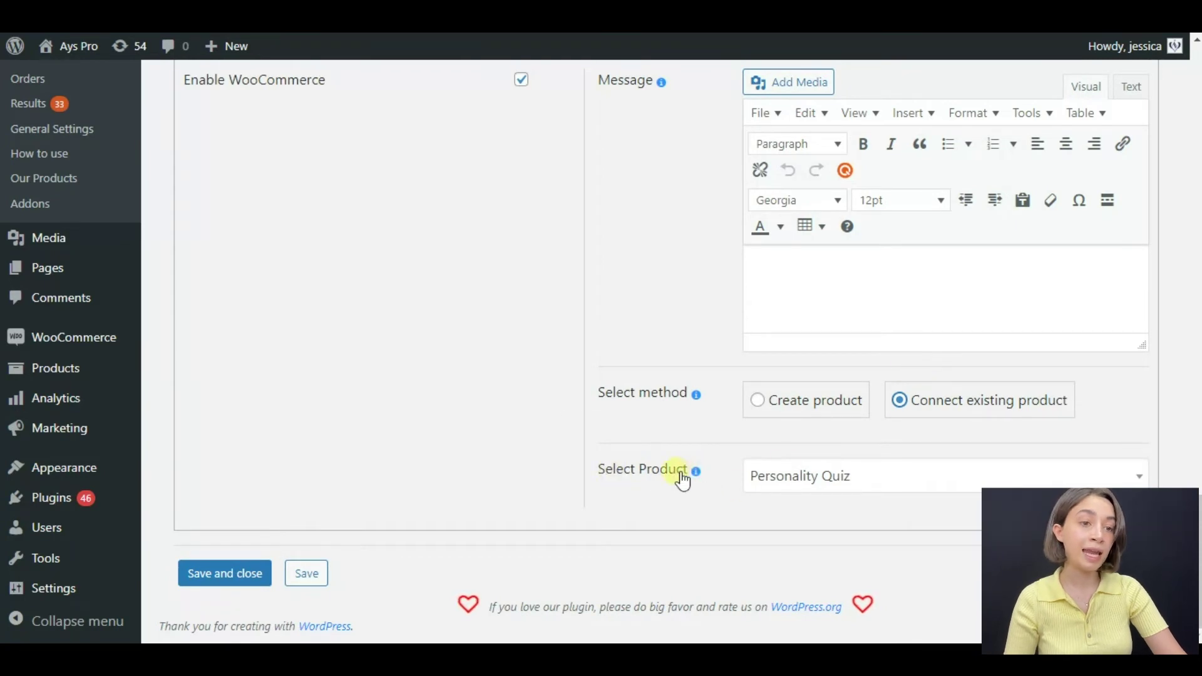
left_click(816, 477)
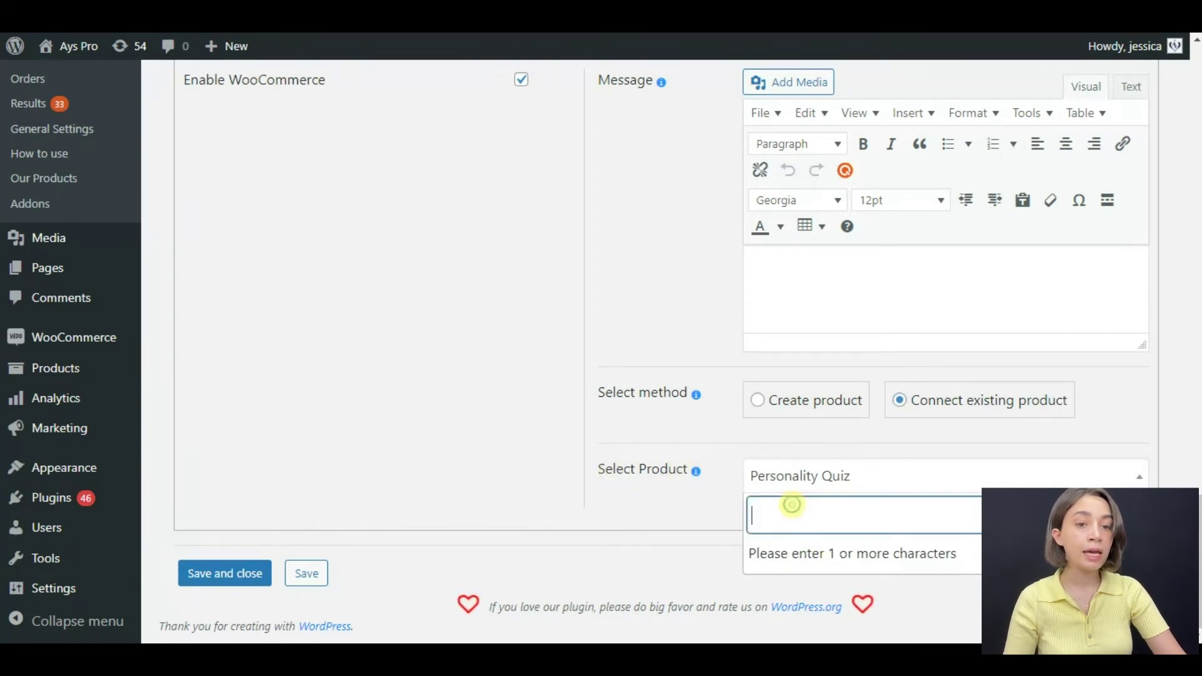
left_click(829, 474)
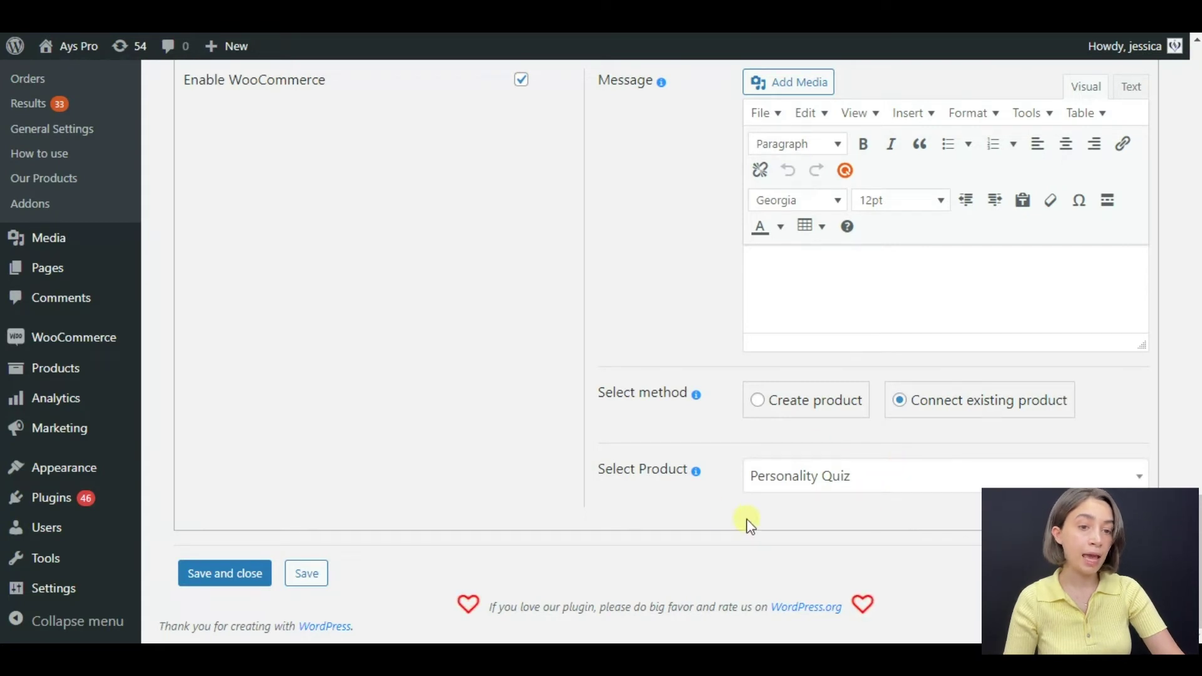
Step: Save the quiz's WooCommerce settings and copy its shortcode
scroll(631, 510, "up", 2)
scroll(489, 429, "down", 3)
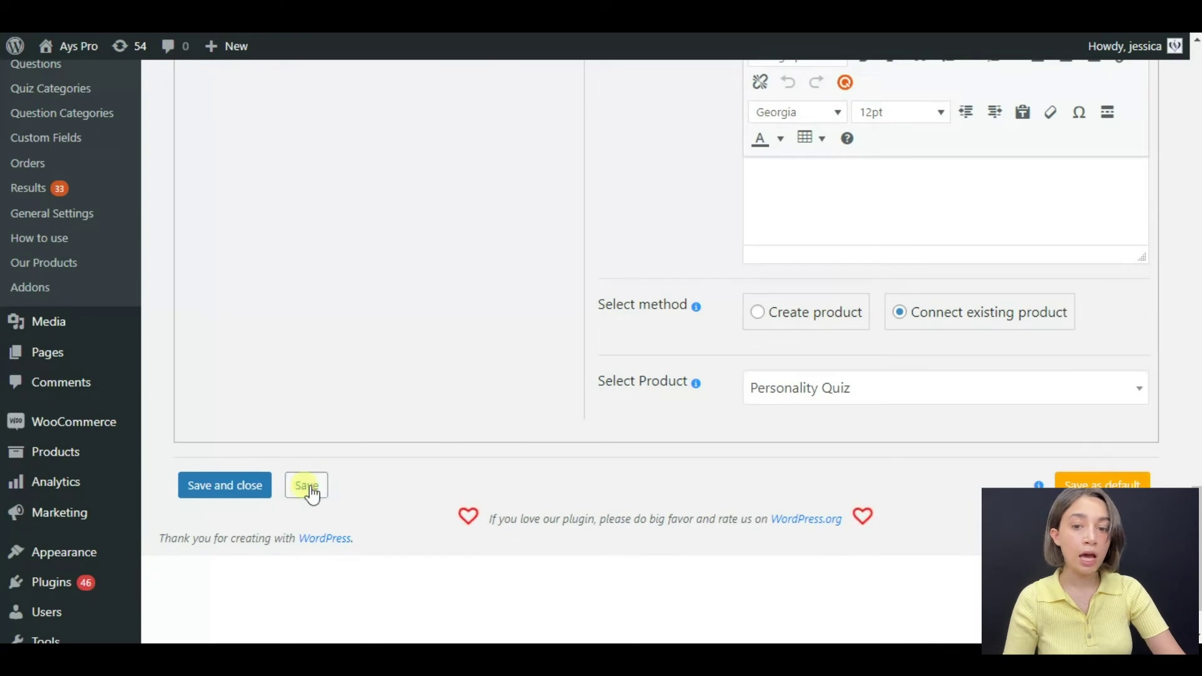
left_click(265, 491)
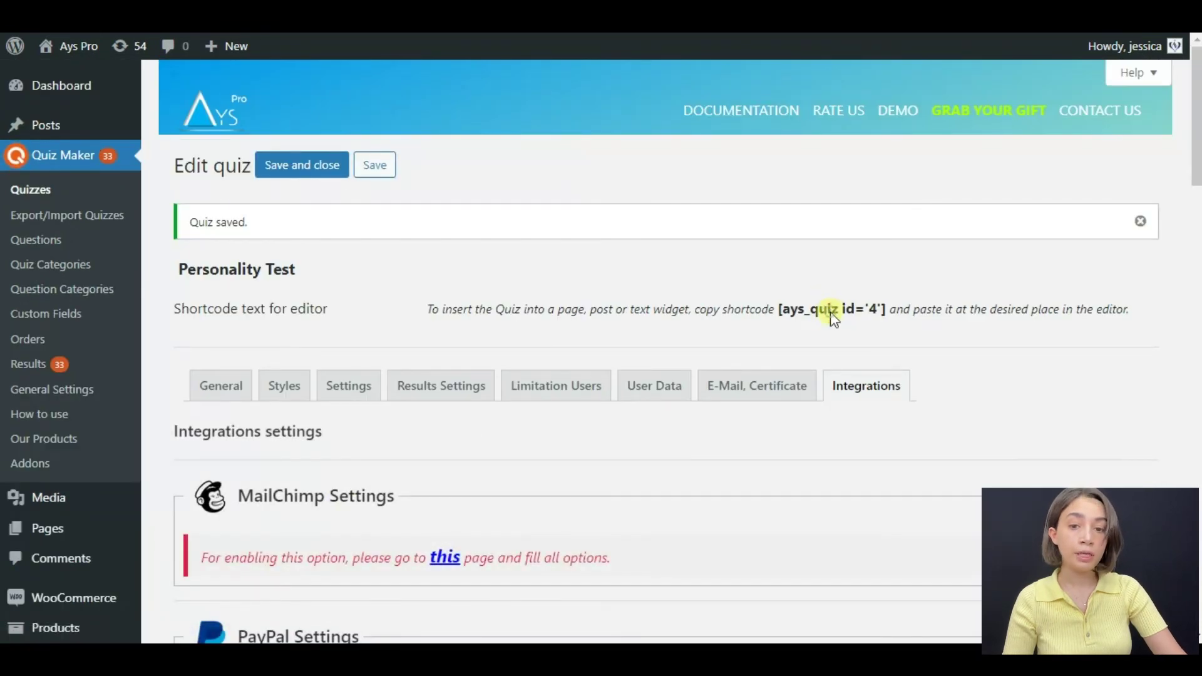
left_click(833, 311)
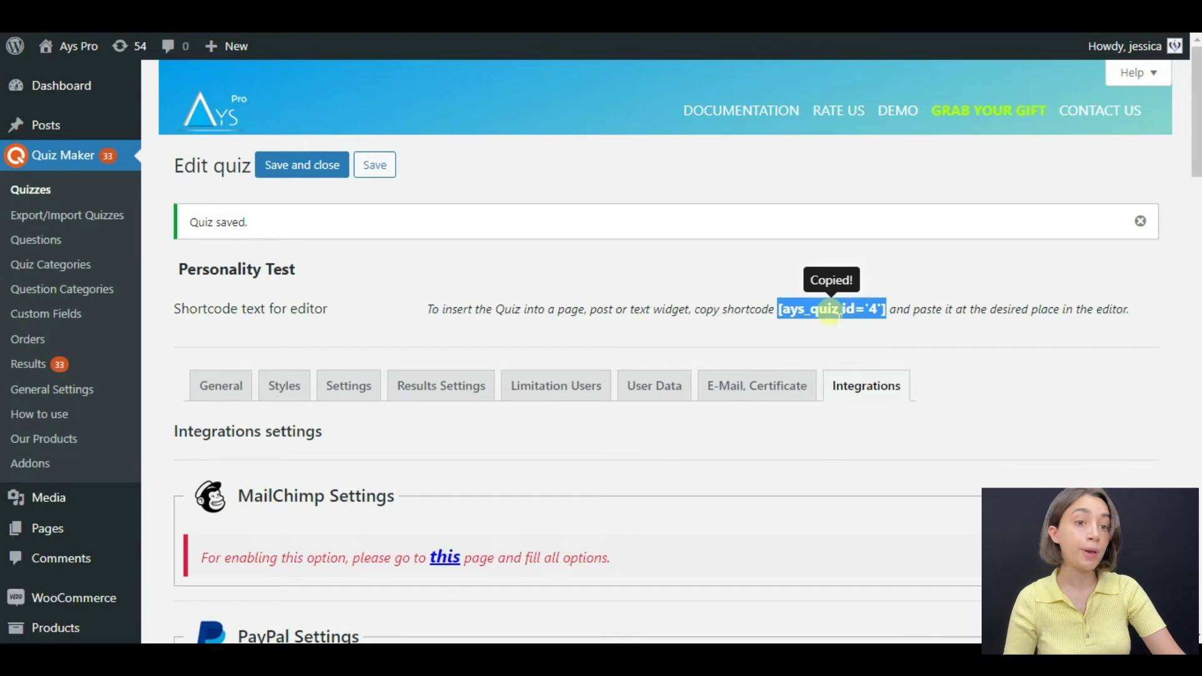
left_click(36, 123)
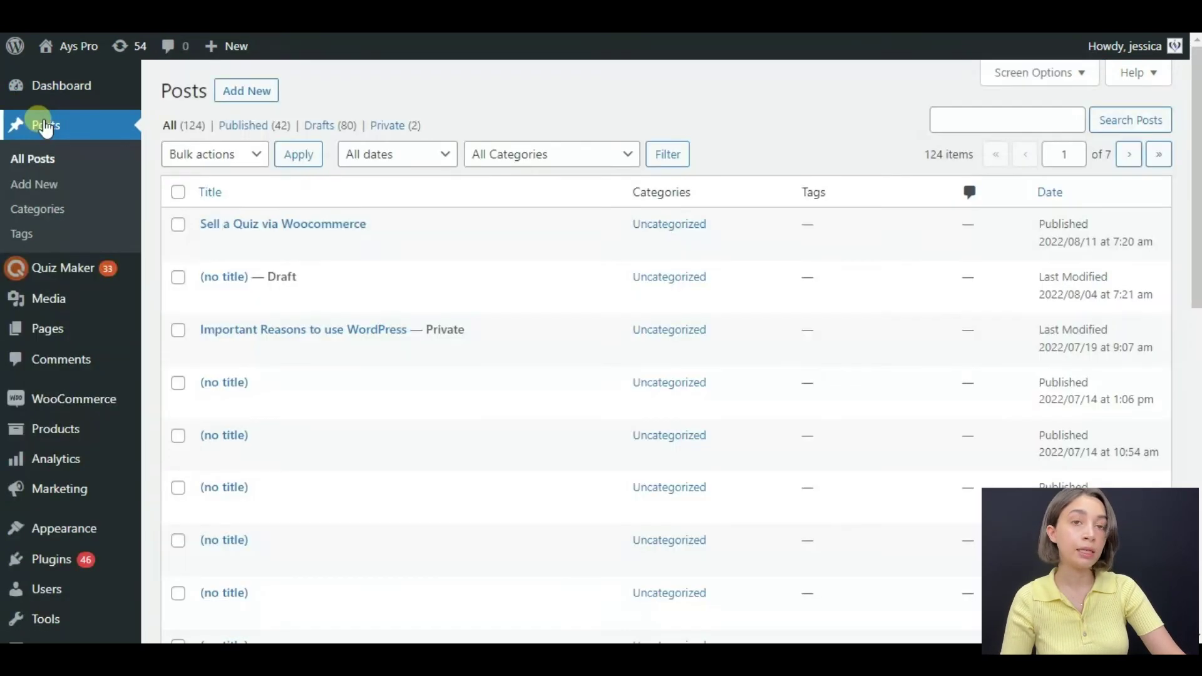
Step: Create a new post and dismiss the block editor welcome guide
left_click(272, 94)
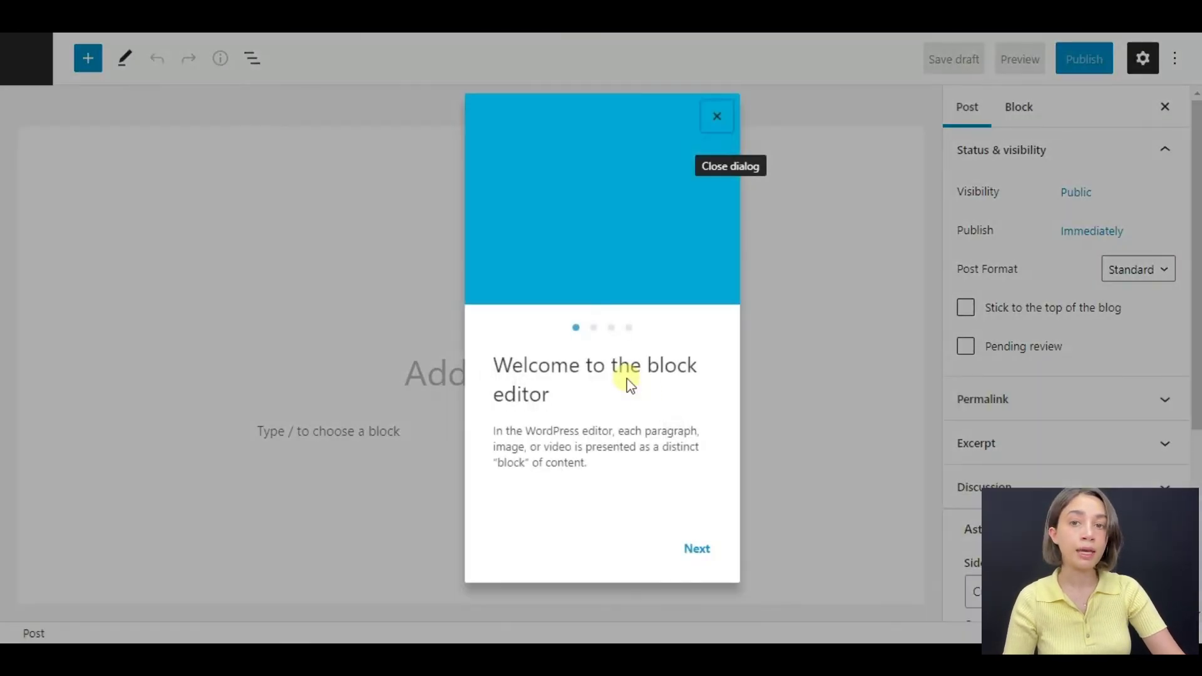
left_click(697, 548)
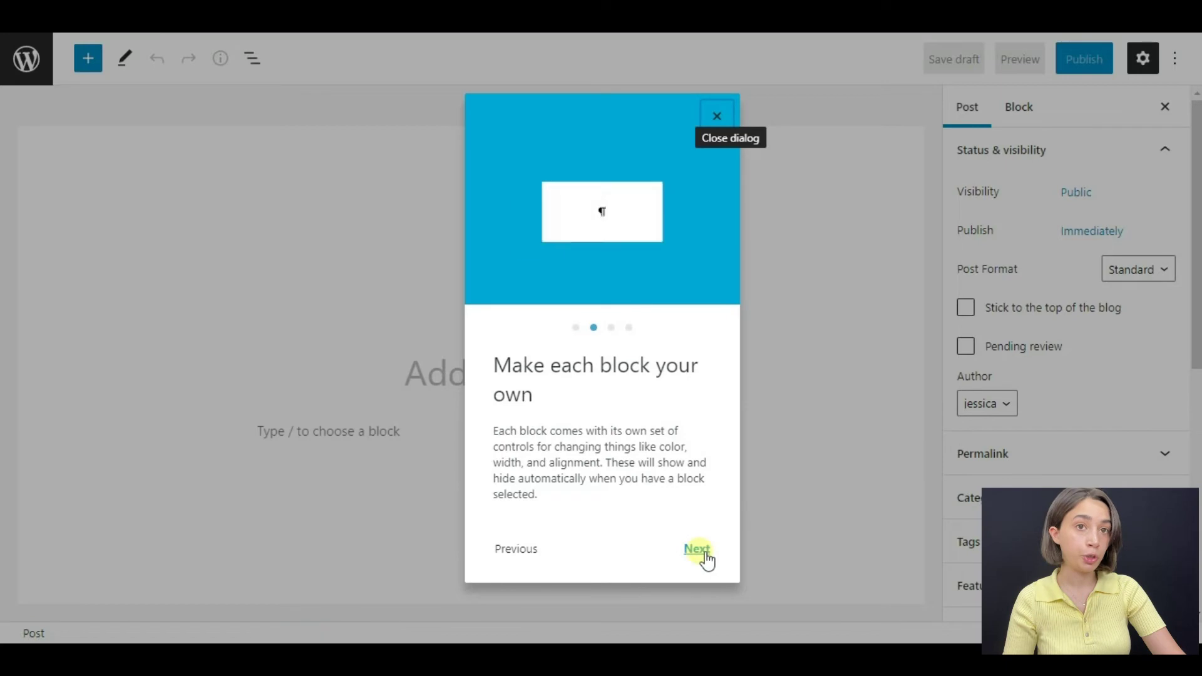
left_click(720, 116)
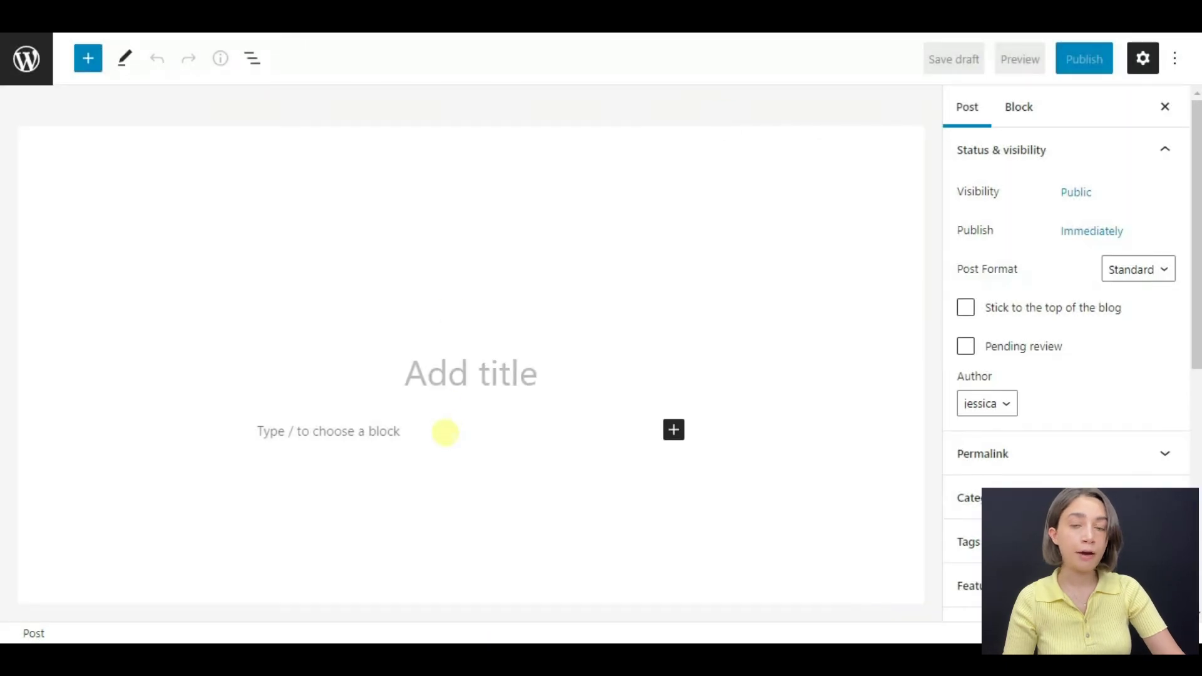
Step: Paste the [ays_quiz id='4'] shortcode into the post body and publish it
left_click(445, 432)
key("ctrl+v")
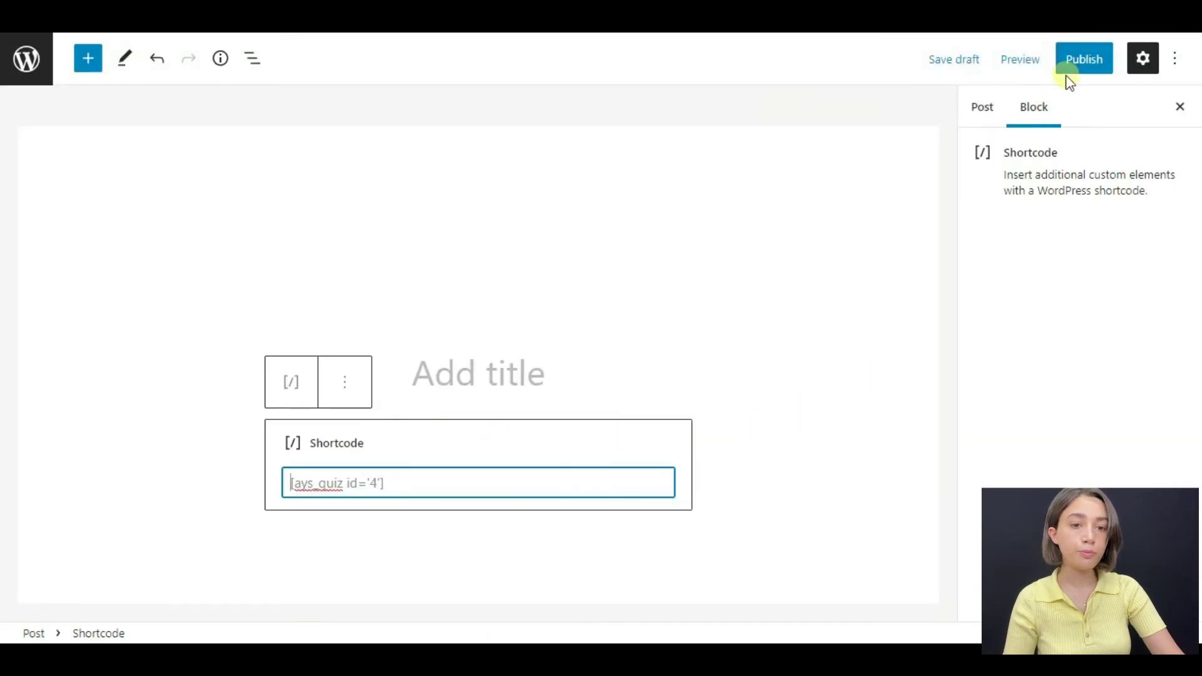
left_click(1085, 59)
left_click(1020, 69)
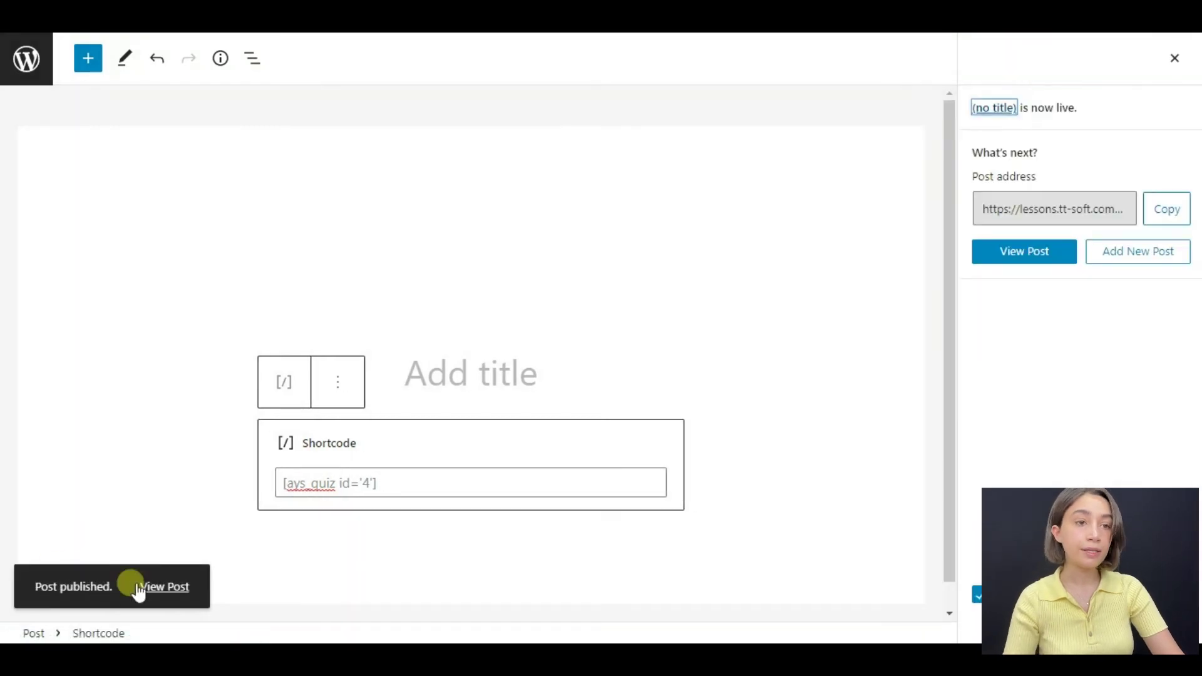
left_click(139, 591)
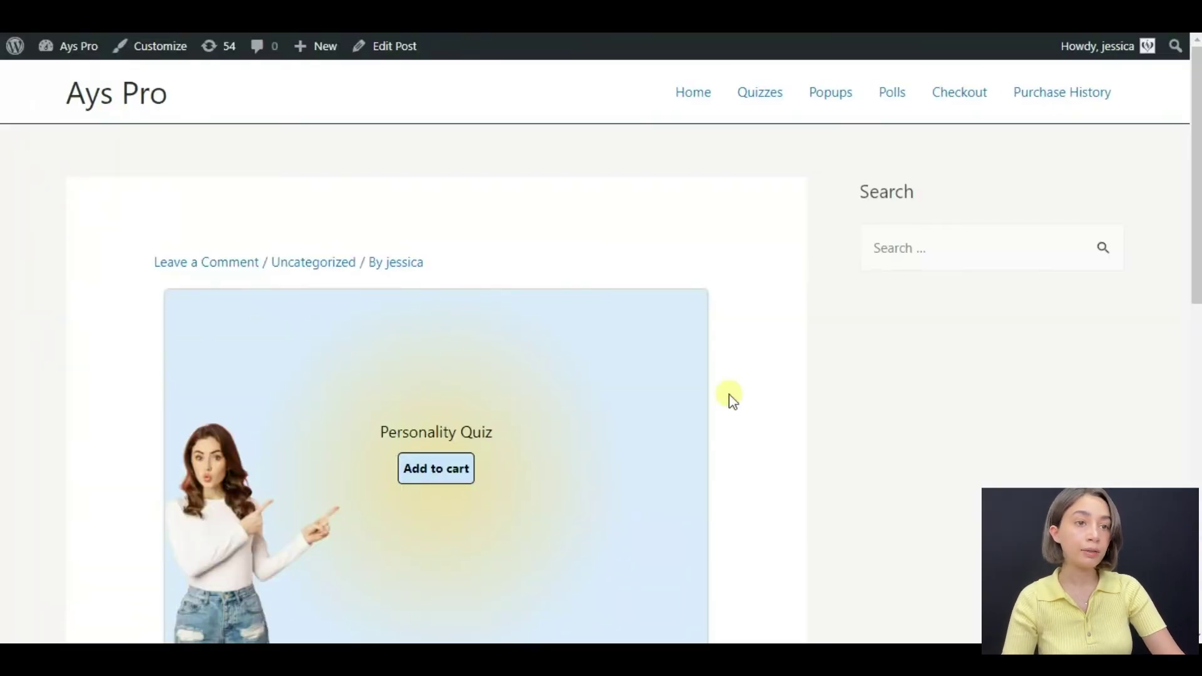
Step: Add Personality Quiz to the cart from the published post and view the cart (quantity 3)
scroll(732, 401, "down", 2)
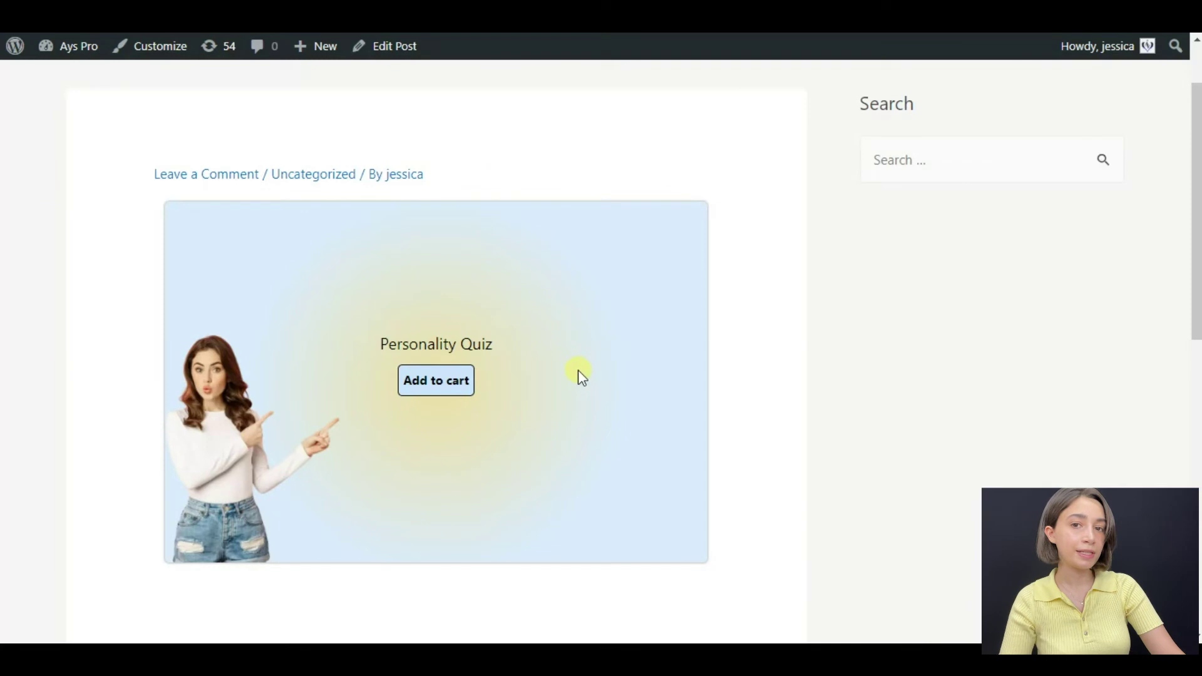
left_click(442, 382)
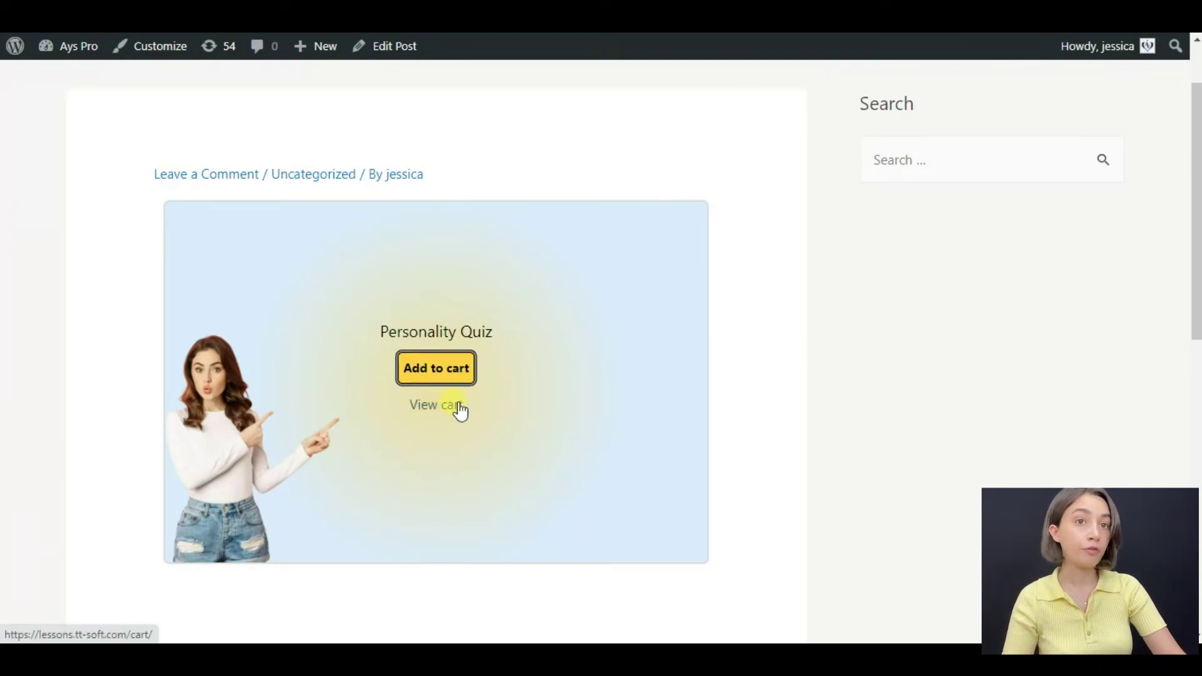
left_click(457, 405)
Step: Scroll the cart down to the totals showing three 10 $ Personality Quiz items and a 135 $ subtotal
scroll(657, 282, "down", 5)
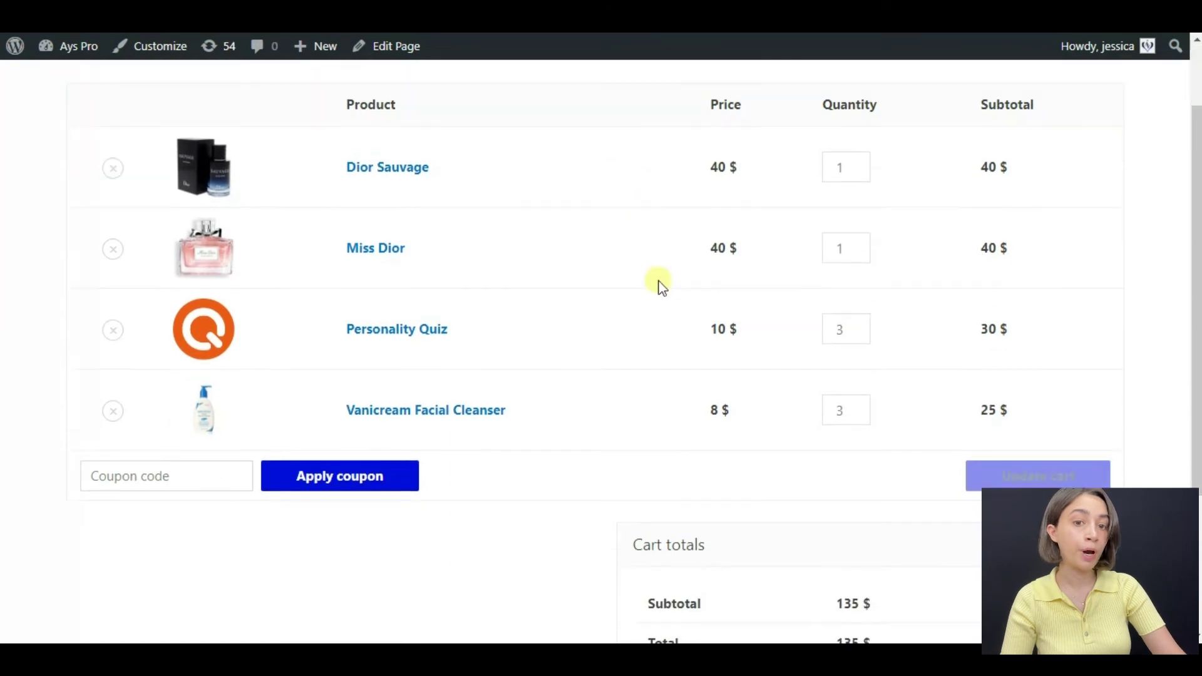